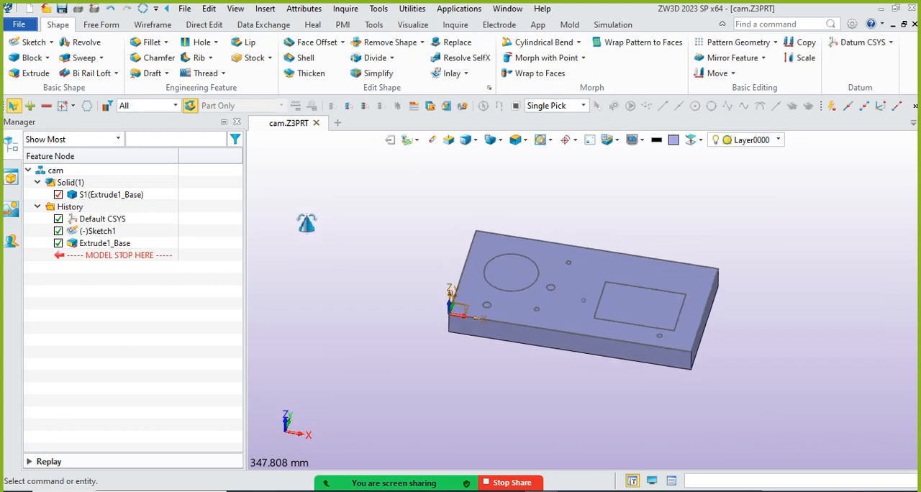
{"action": "left_click", "coordinate": [34, 73]}
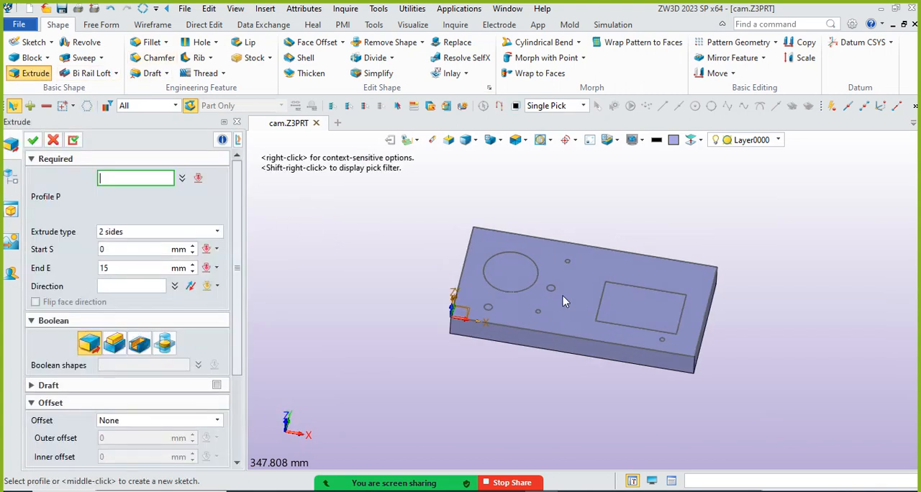
{"action": "scroll", "coordinate": [563, 296], "scroll_direction": "up", "scroll_amount": 3}
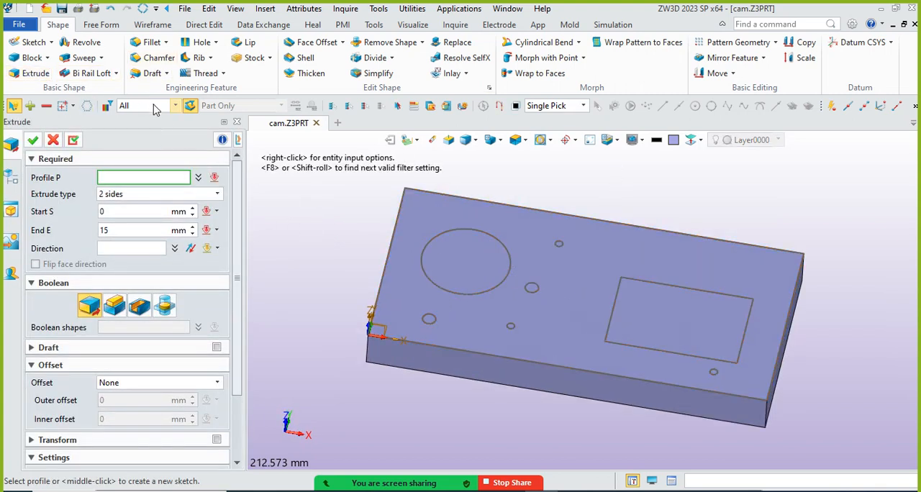
{"action": "left_click", "coordinate": [175, 105]}
{"action": "left_click", "coordinate": [56, 141]}
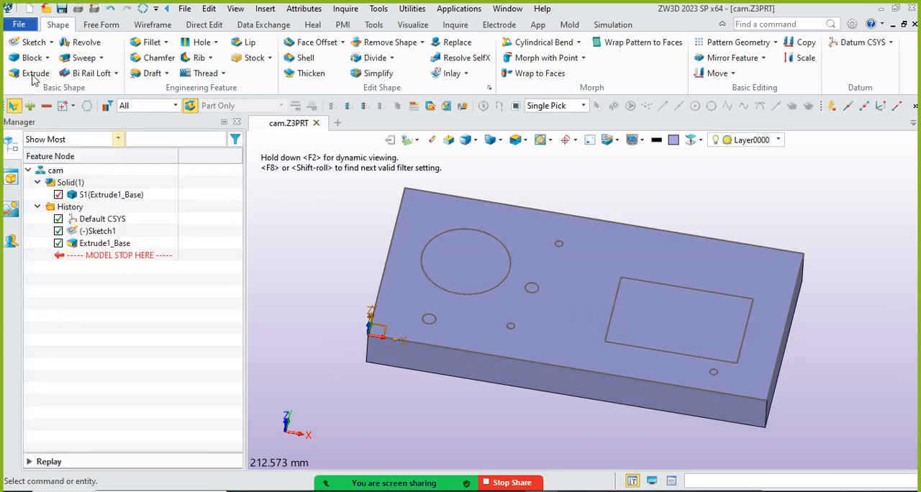
Start an Extrude with the pick filter set to Curve, using the large circle and the rectangle's four sides as profiles
{"action": "left_click", "coordinate": [32, 73]}
{"action": "left_click", "coordinate": [175, 105]}
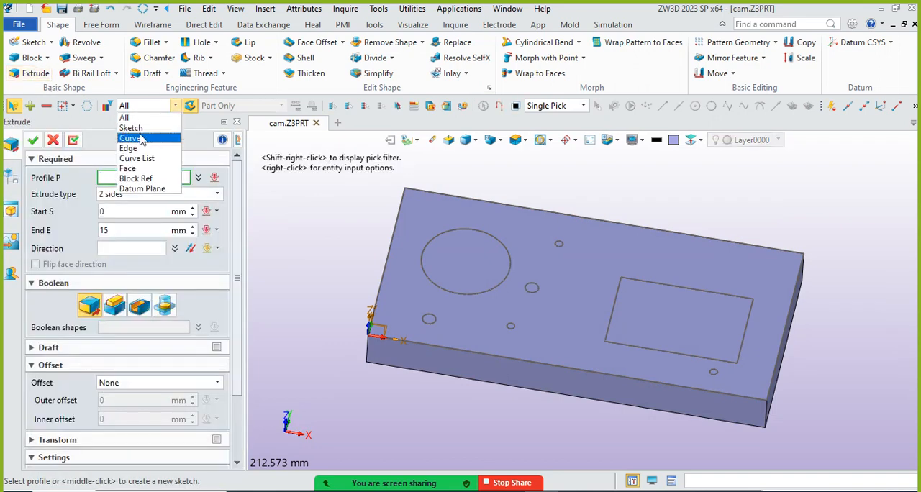
{"action": "left_click", "coordinate": [135, 138]}
{"action": "left_click", "coordinate": [498, 239]}
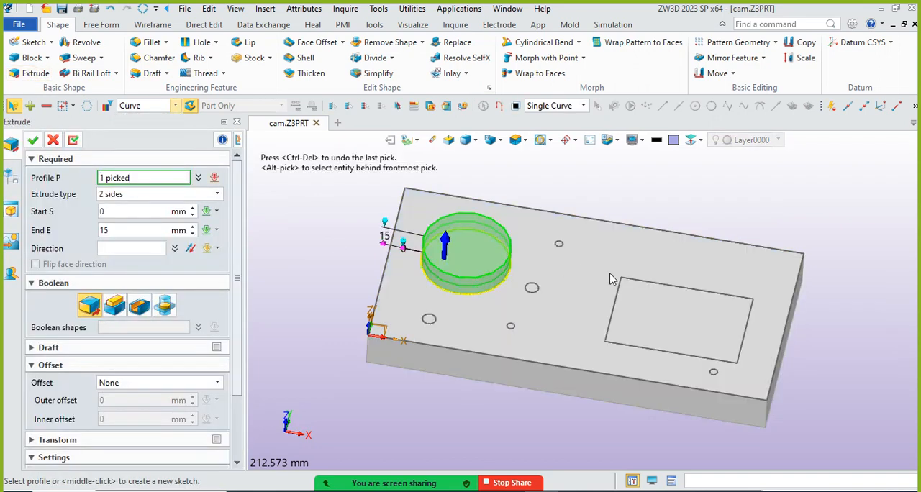
{"action": "left_click", "coordinate": [624, 280]}
{"action": "left_click", "coordinate": [616, 306]}
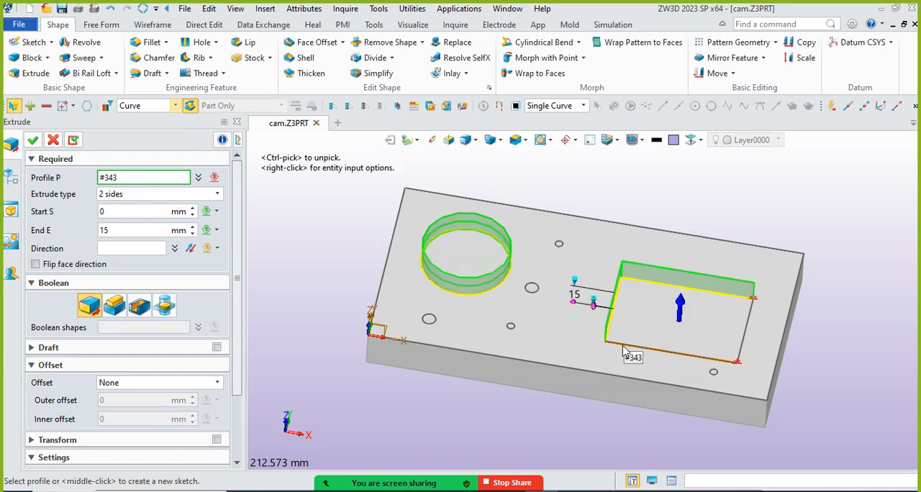
{"action": "left_click", "coordinate": [626, 347]}
{"action": "left_click", "coordinate": [749, 337]}
Reverse the extrusion direction into the plate and cut the circle and rectangle profiles from 0 to 15 mm
{"action": "middle_click_drag", "start_coordinate": [724, 321], "coordinate": [704, 288]}
{"action": "left_click", "coordinate": [190, 248]}
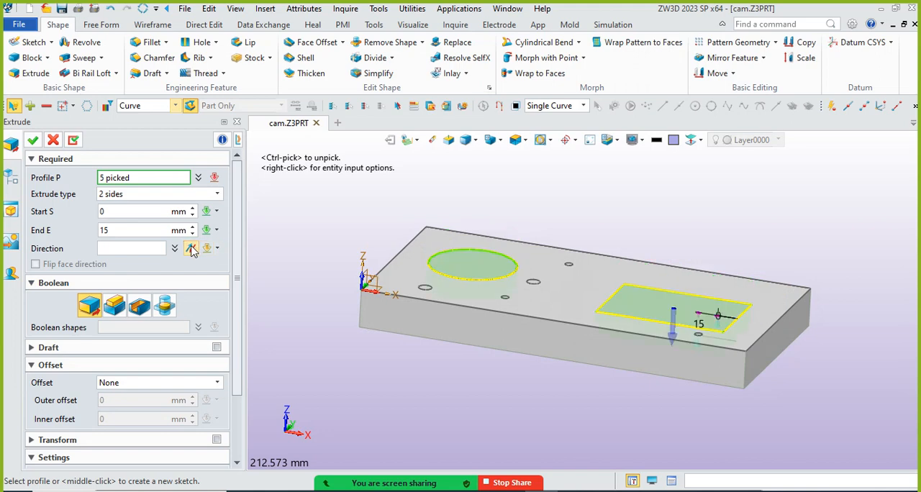
{"action": "left_click", "coordinate": [139, 306]}
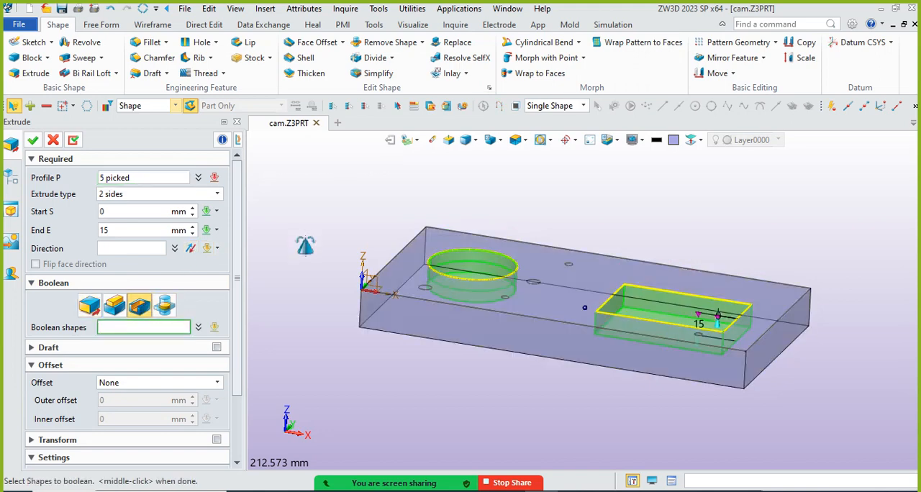
{"action": "middle_click_drag", "start_coordinate": [303, 241], "coordinate": [305, 257]}
{"action": "left_click", "coordinate": [32, 139]}
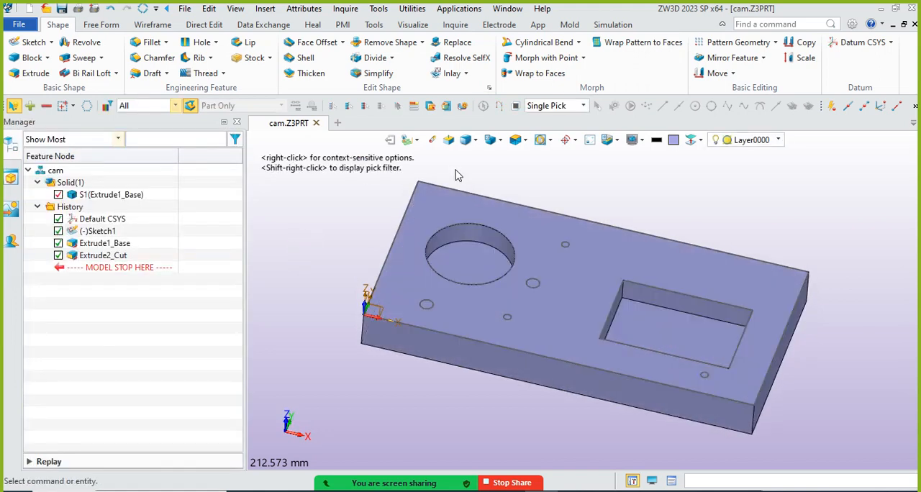
Fillet the four vertical corner edges of the rectangular pocket with a 5 mm radius
{"action": "left_click", "coordinate": [150, 41]}
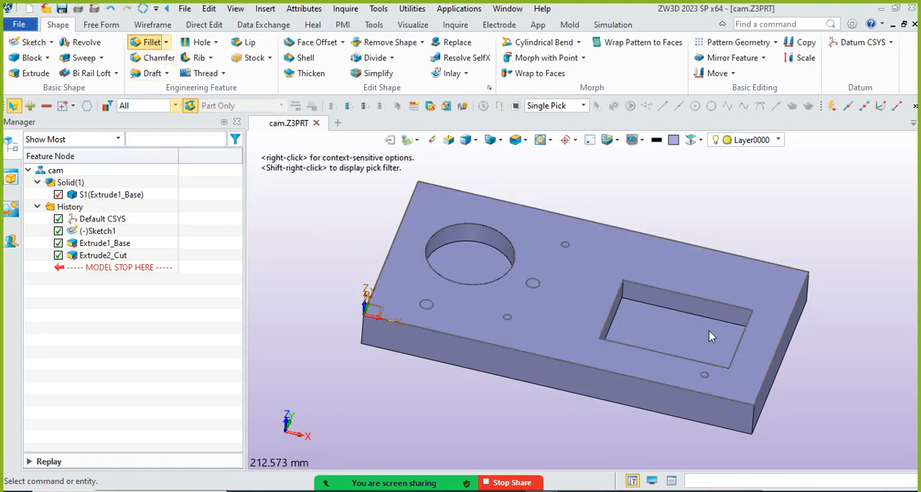
{"action": "scroll", "coordinate": [709, 331], "scroll_direction": "up", "scroll_amount": 2}
{"action": "left_click_drag", "start_coordinate": [634, 308], "coordinate": [634, 308]}
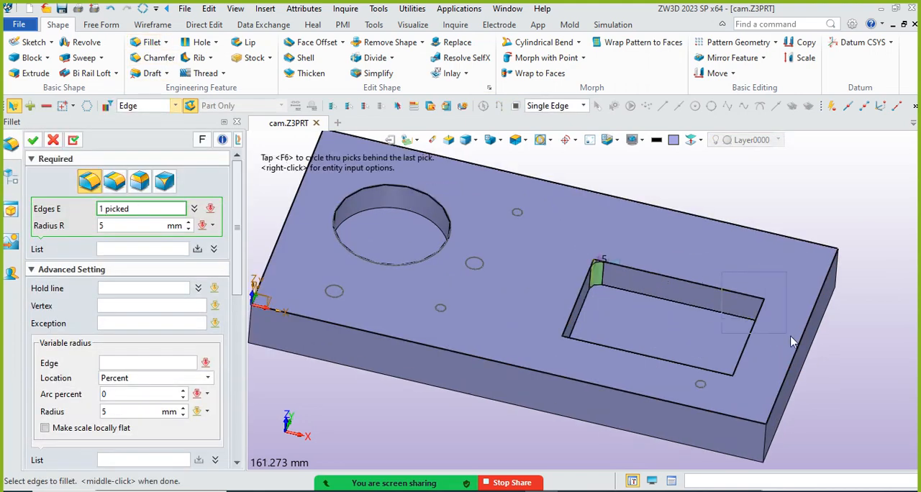
{"action": "left_click_drag", "start_coordinate": [792, 343], "coordinate": [792, 342]}
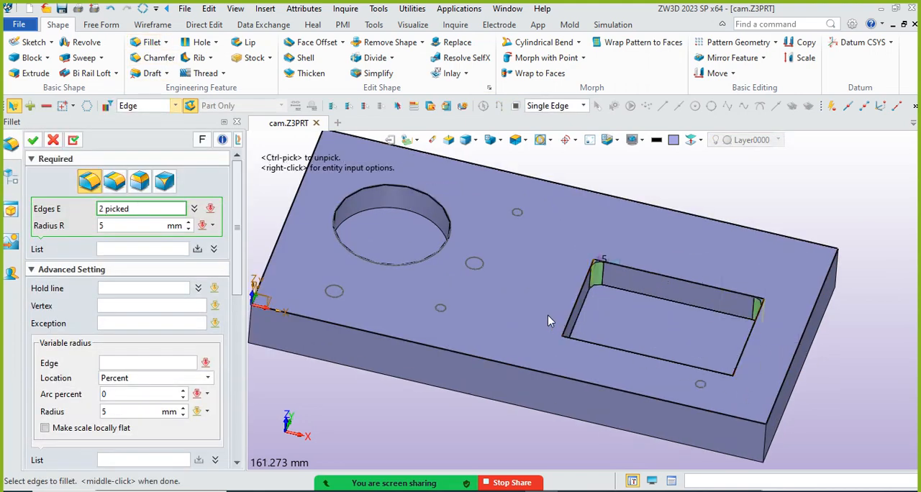
{"action": "left_click", "coordinate": [745, 397]}
{"action": "left_click", "coordinate": [32, 140]}
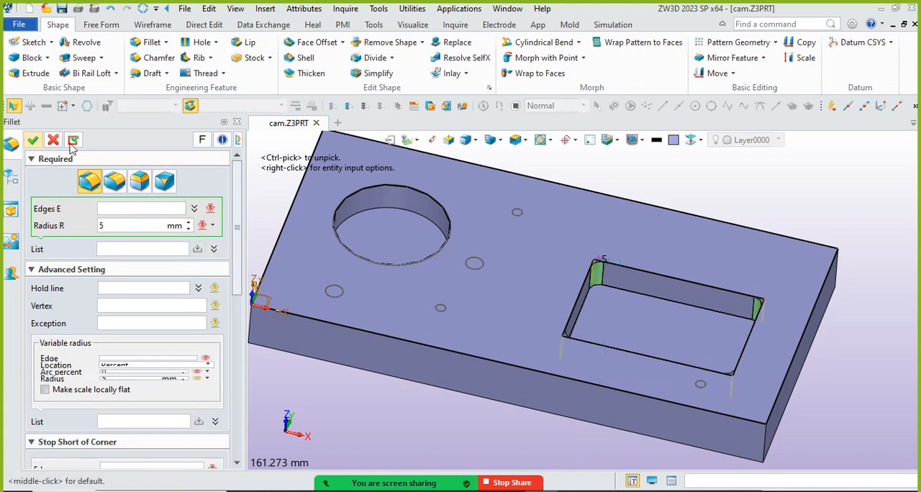
Hide Sketch1 so only the solid plate is displayed
{"action": "scroll", "coordinate": [607, 242], "scroll_direction": "down", "scroll_amount": 2}
{"action": "right_click_drag", "start_coordinate": [607, 245], "coordinate": [613, 248]}
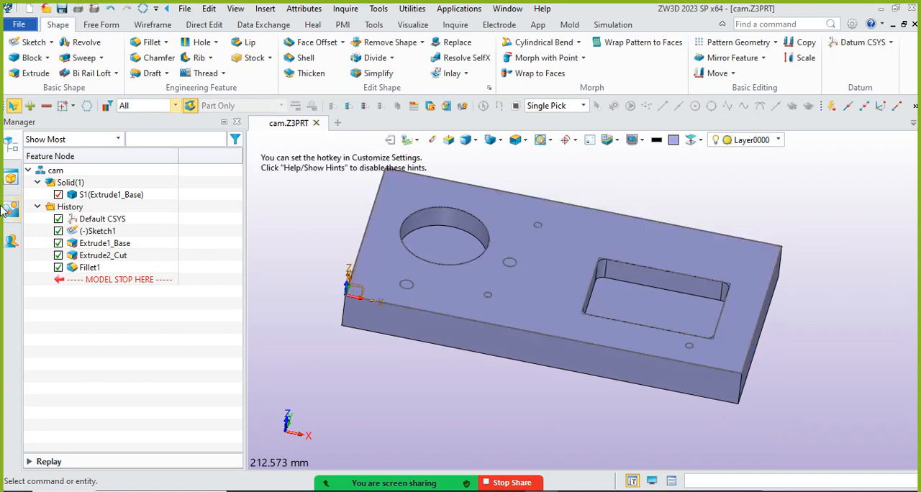
{"action": "right_click", "coordinate": [90, 231]}
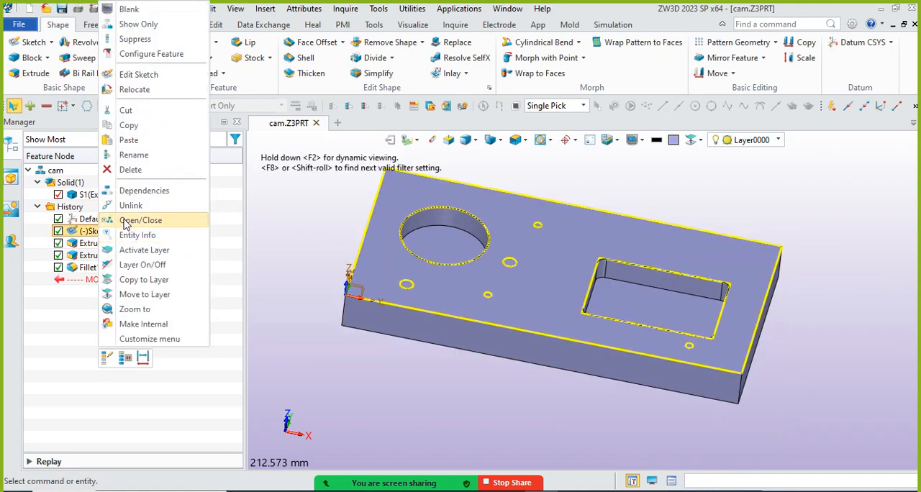
{"action": "left_click", "coordinate": [131, 9]}
Fillet the top rim of the circular pocket with a 5 mm radius
{"action": "scroll", "coordinate": [666, 277], "scroll_direction": "up", "scroll_amount": 1}
{"action": "scroll", "coordinate": [616, 288], "scroll_direction": "up", "scroll_amount": 1}
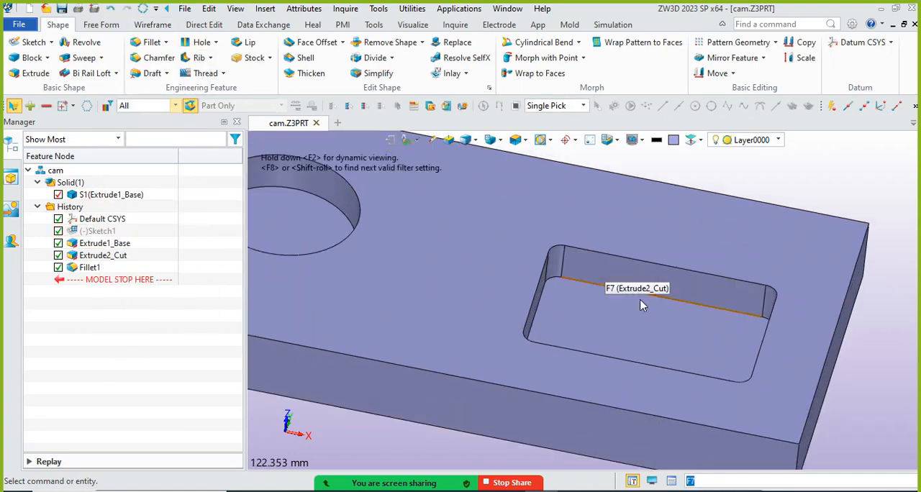
{"action": "scroll", "coordinate": [452, 237], "scroll_direction": "down", "scroll_amount": 2}
{"action": "double_click", "coordinate": [453, 224]}
{"action": "scroll", "coordinate": [422, 228], "scroll_direction": "up", "scroll_amount": 3}
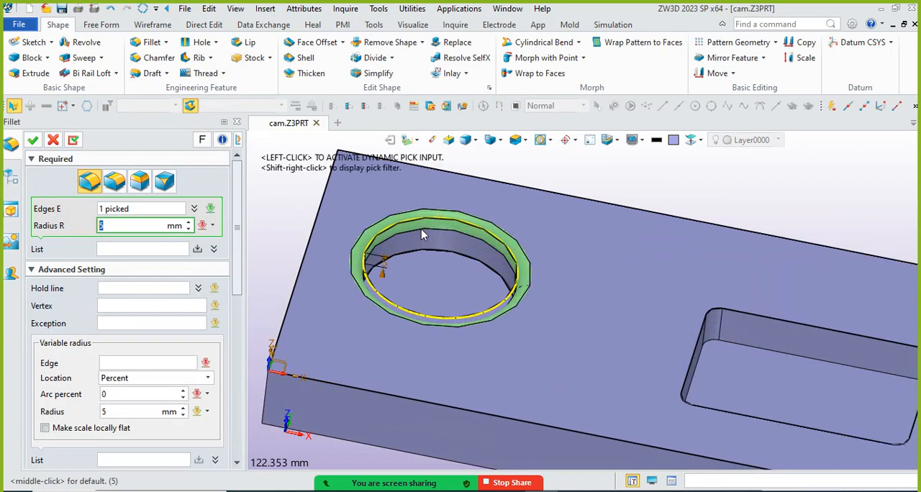
{"action": "left_click", "coordinate": [33, 139]}
Switch from the part model to its CAM Plan
{"action": "scroll", "coordinate": [449, 265], "scroll_direction": "down", "scroll_amount": 2}
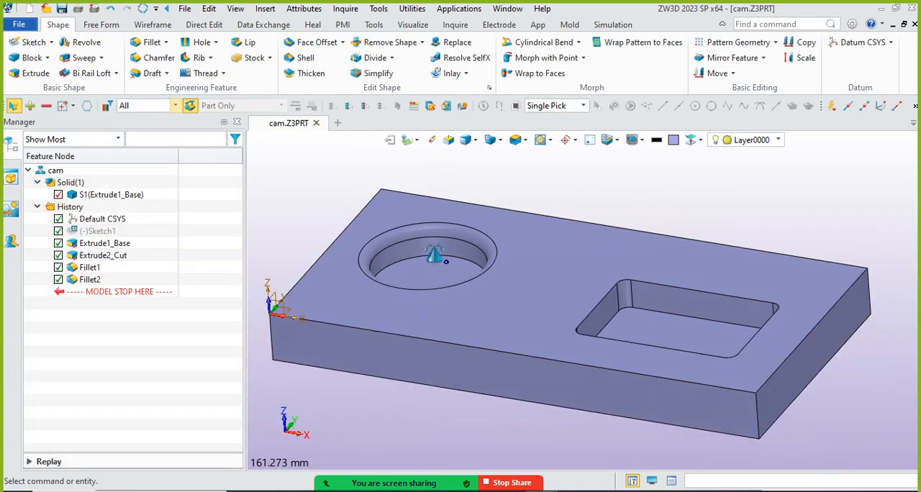
{"action": "scroll", "coordinate": [442, 268], "scroll_direction": "down", "scroll_amount": 2}
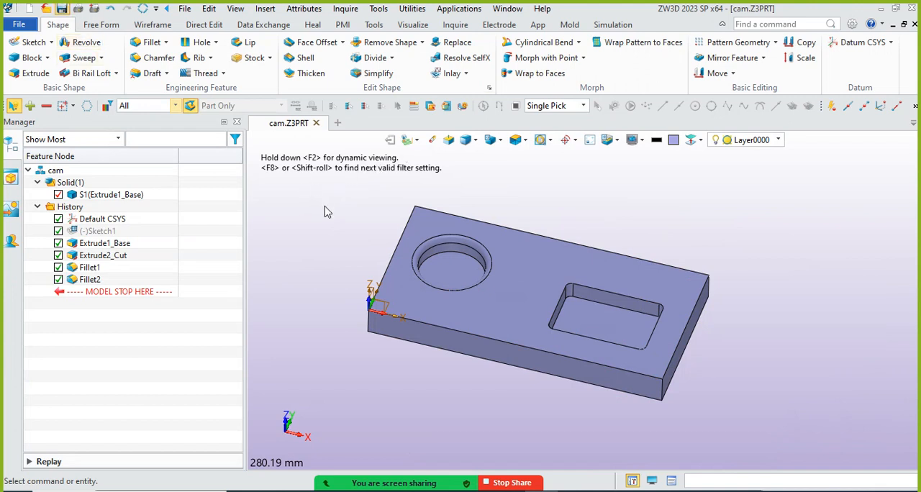
{"action": "left_click", "coordinate": [417, 140]}
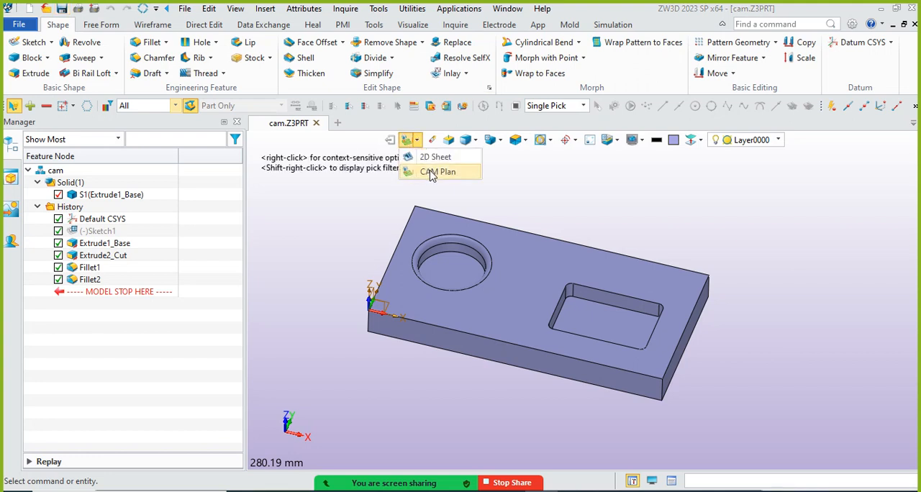
{"action": "left_click", "coordinate": [432, 172]}
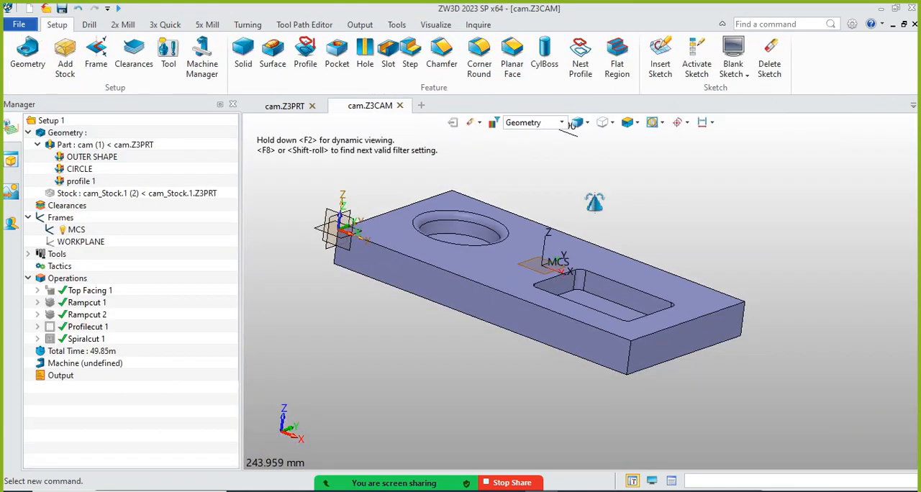
Check the update status of the cam part in the plan, update its components, and save the file
{"action": "right_click_drag", "start_coordinate": [595, 203], "coordinate": [590, 220]}
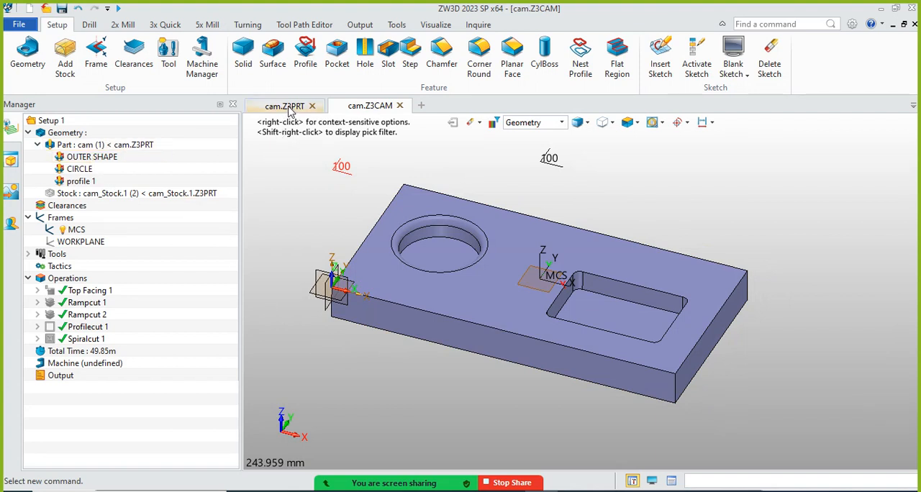
{"action": "right_click", "coordinate": [95, 149]}
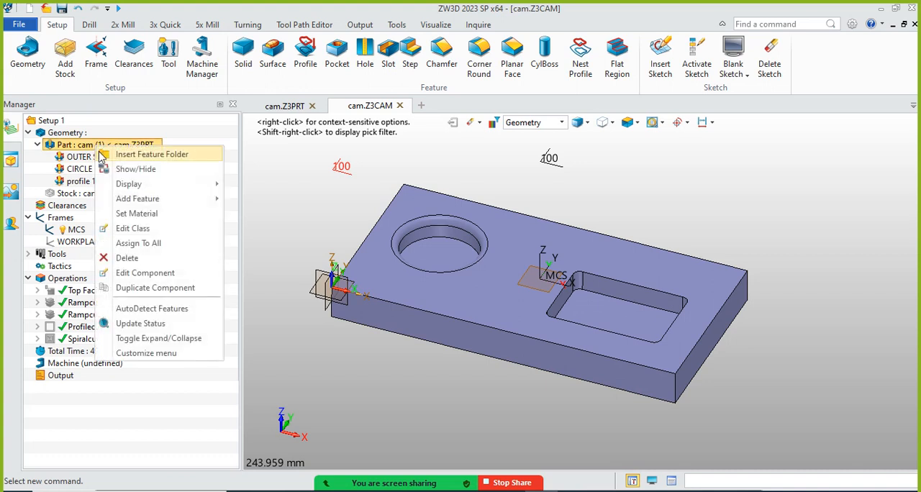
{"action": "left_click", "coordinate": [141, 325]}
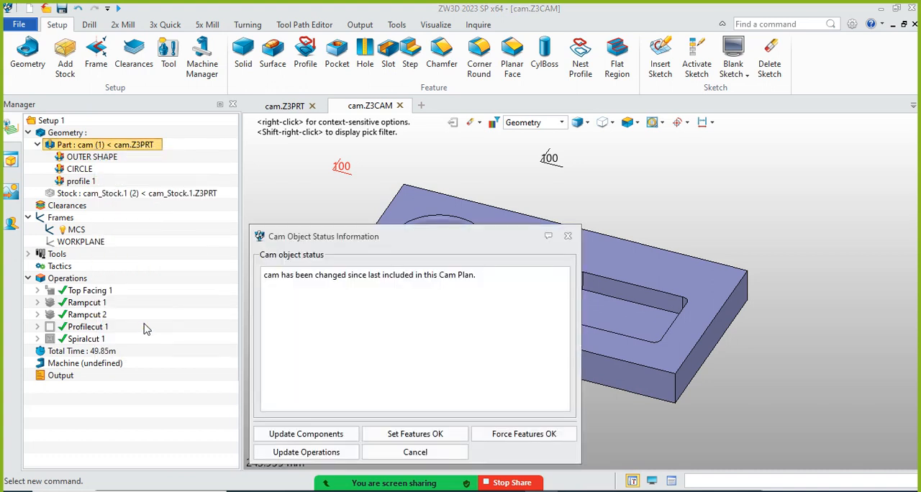
{"action": "left_click", "coordinate": [298, 437]}
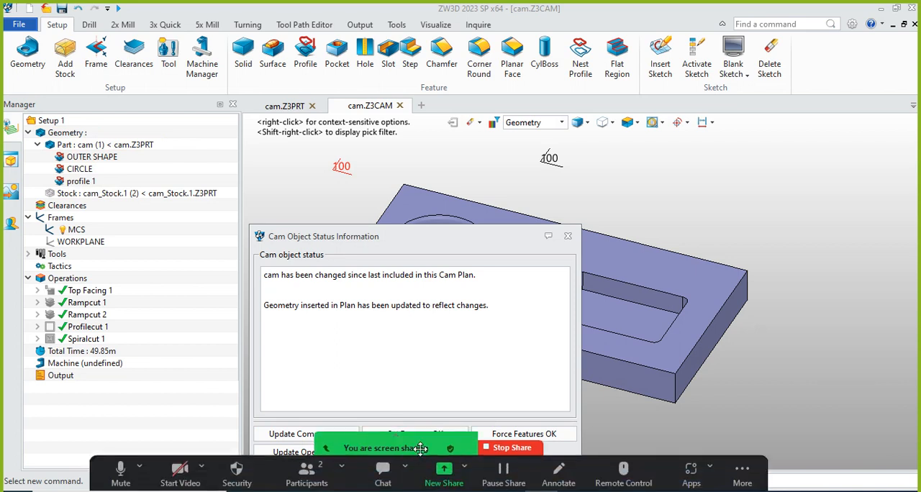
{"action": "left_click_drag", "start_coordinate": [434, 241], "coordinate": [432, 175]}
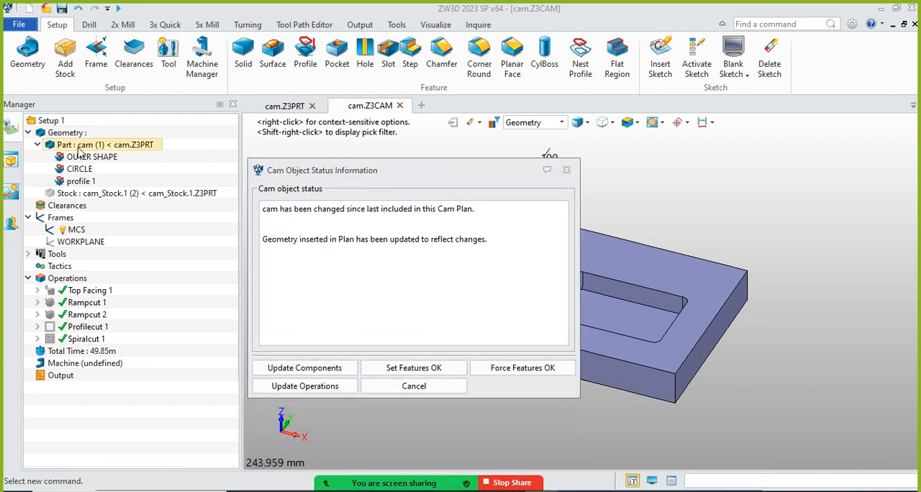
{"action": "left_click", "coordinate": [416, 390]}
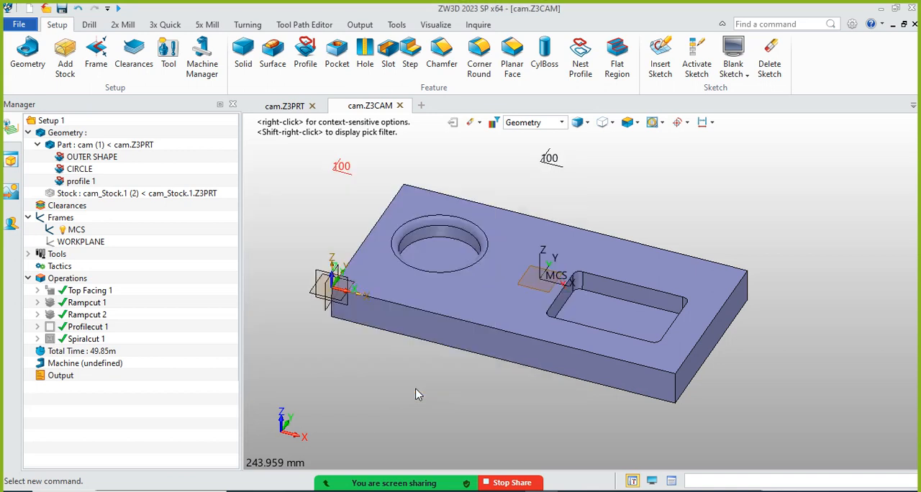
{"action": "left_click", "coordinate": [61, 8]}
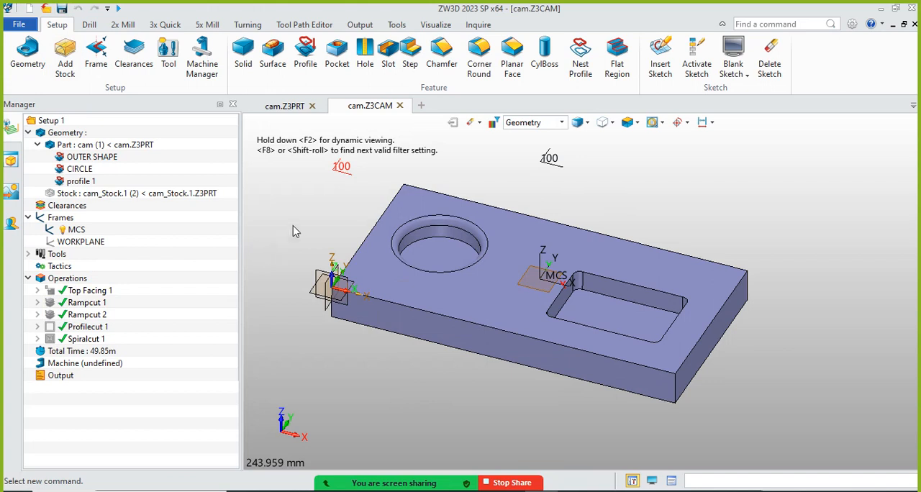
{"action": "left_click", "coordinate": [122, 25]}
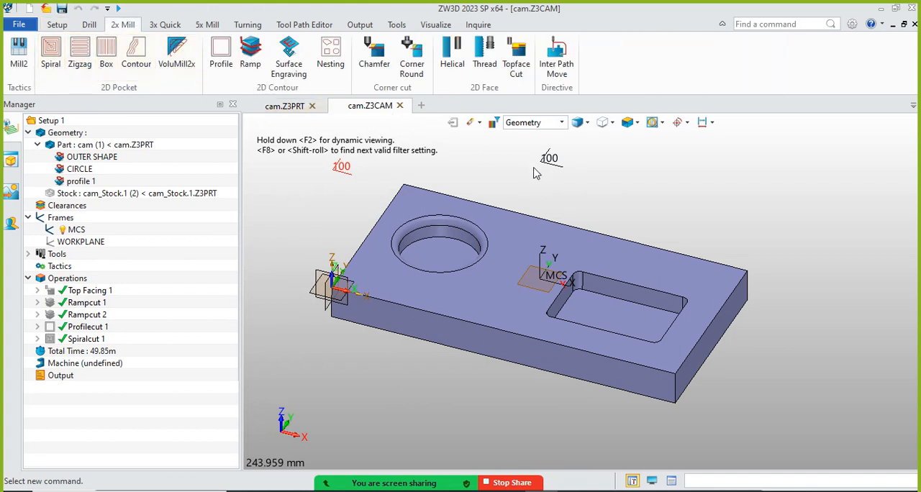
{"action": "left_click", "coordinate": [58, 25]}
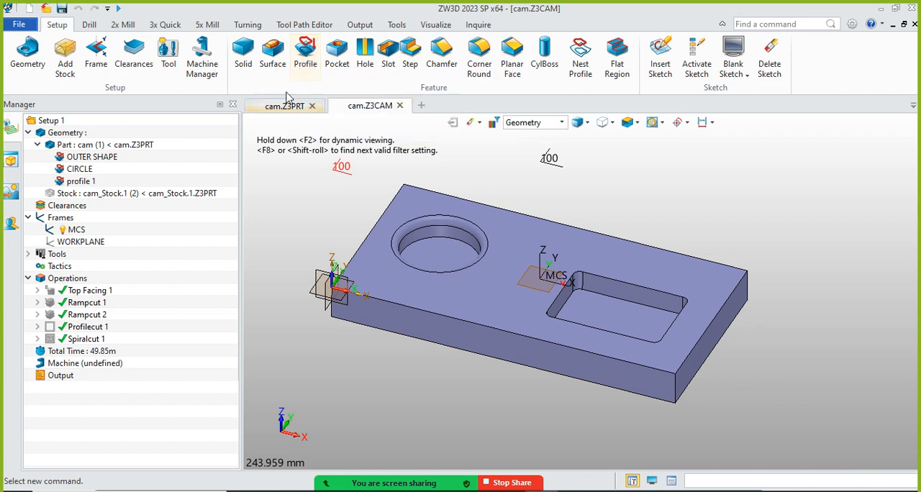
{"action": "left_click", "coordinate": [91, 158]}
{"action": "left_click", "coordinate": [79, 171]}
{"action": "left_click", "coordinate": [81, 181]}
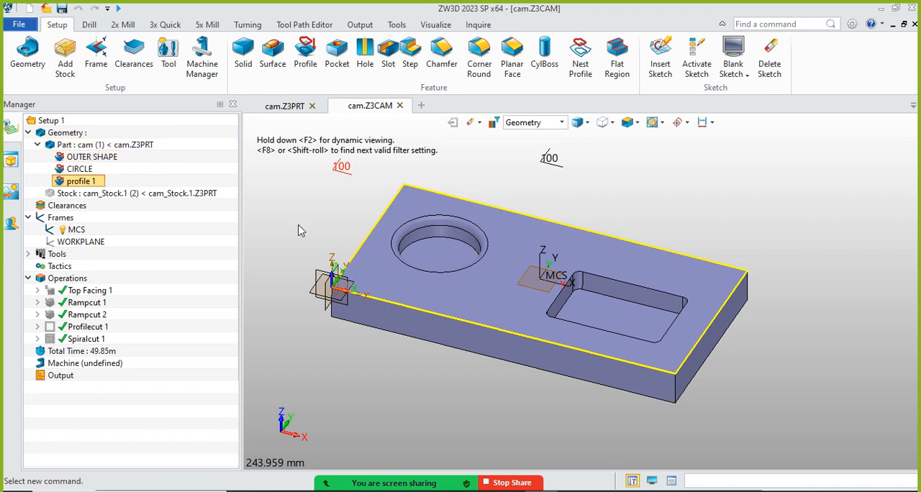
Define a curve-type profile feature from the plate's front top edge
{"action": "left_click", "coordinate": [309, 57]}
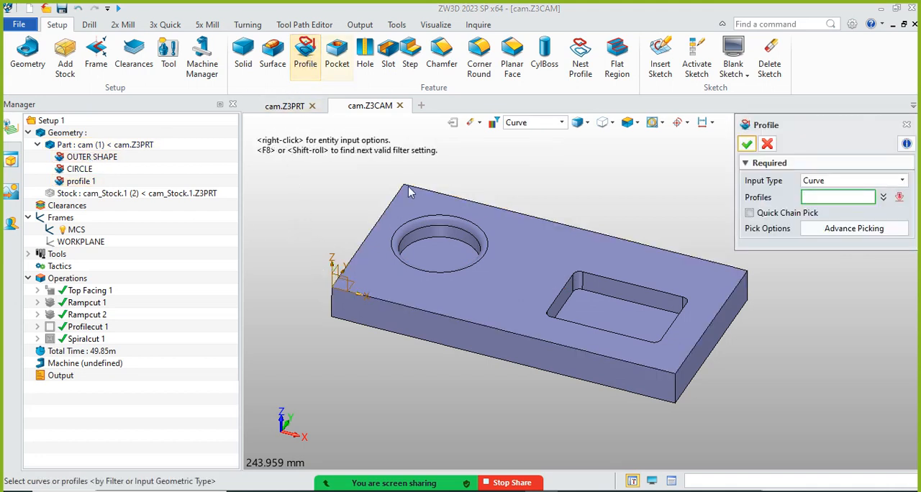
{"action": "left_click", "coordinate": [476, 330]}
{"action": "left_click", "coordinate": [471, 322]}
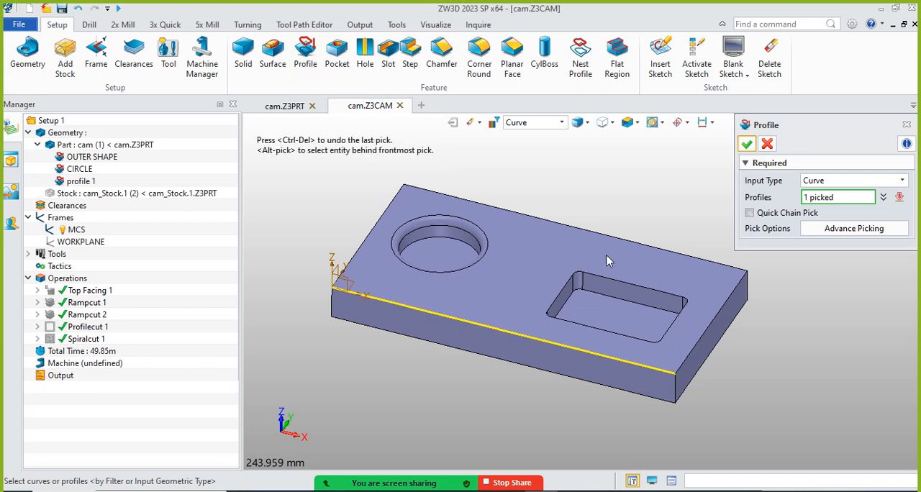
{"action": "left_click", "coordinate": [746, 144]}
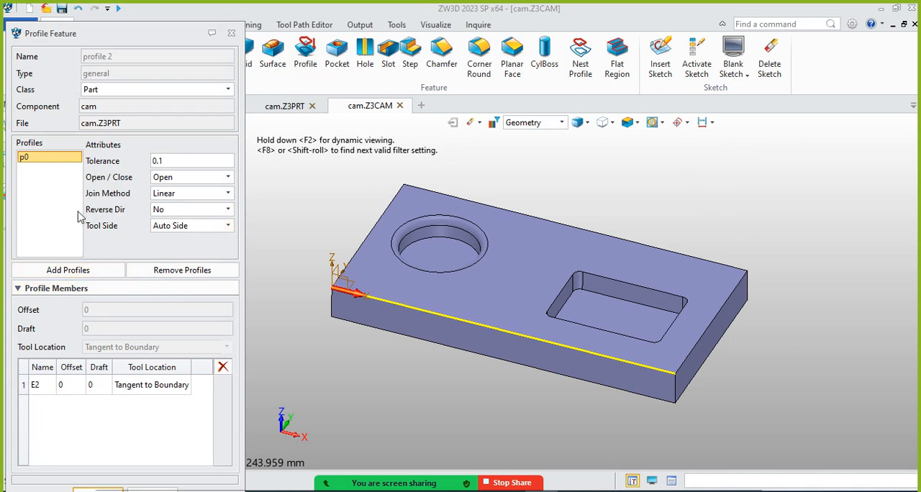
Set the new profile feature's class to Part and accept its definition
{"action": "left_click_drag", "start_coordinate": [81, 41], "coordinate": [92, 19]}
{"action": "left_click", "coordinate": [128, 70]}
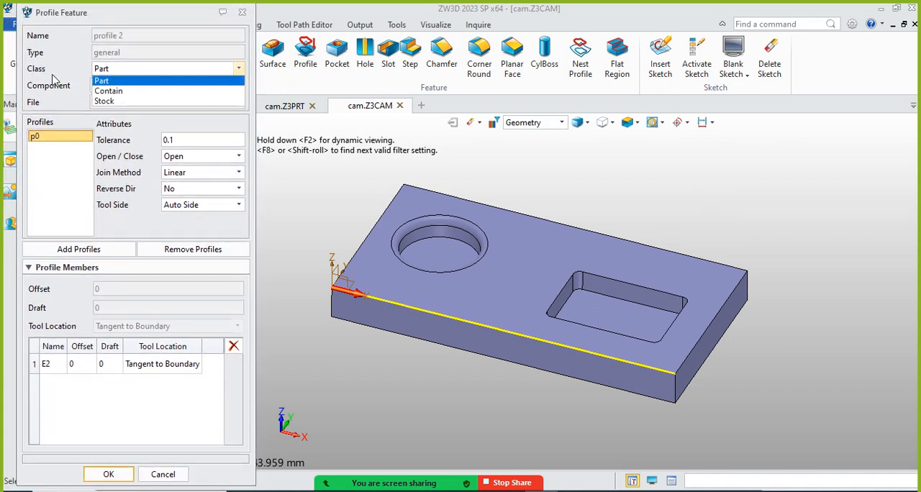
{"action": "left_click", "coordinate": [123, 70]}
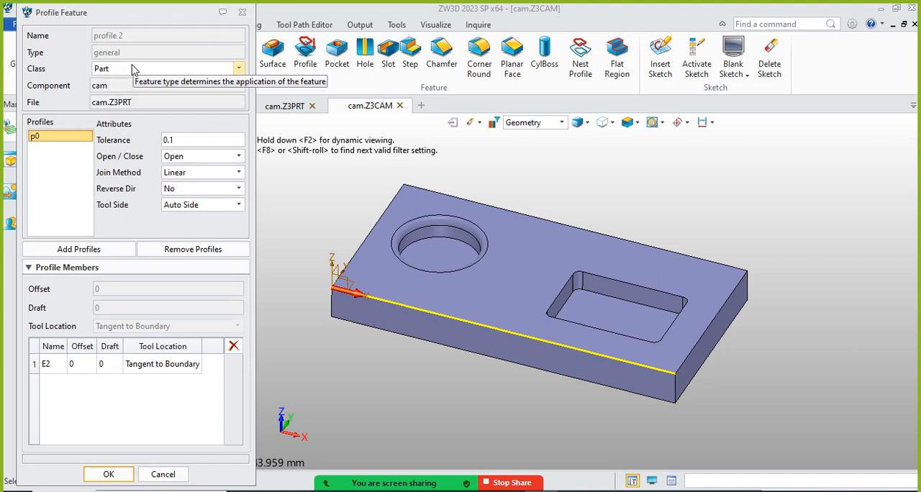
{"action": "left_click", "coordinate": [132, 69]}
{"action": "left_click", "coordinate": [133, 69]}
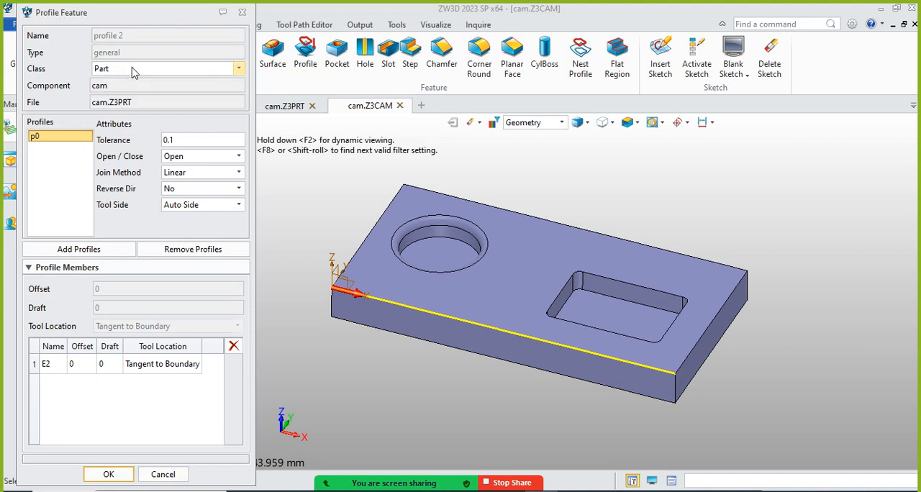
{"action": "left_click", "coordinate": [118, 69]}
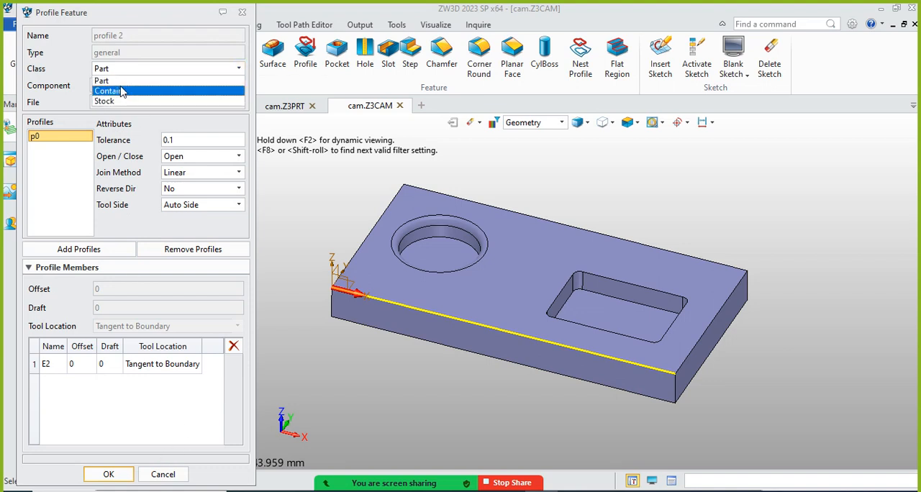
{"action": "left_click", "coordinate": [119, 82]}
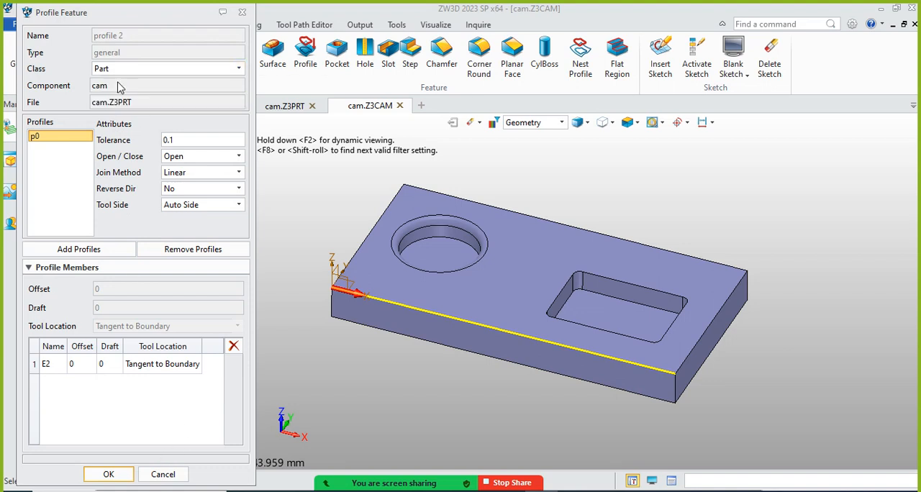
{"action": "left_click", "coordinate": [109, 474]}
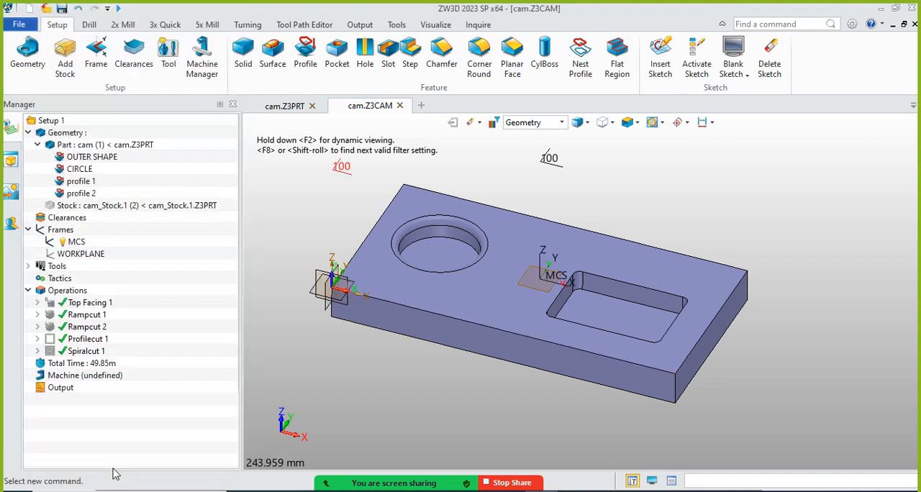
Rename the new front edge profile feature as "front line"
{"action": "right_click", "coordinate": [91, 196]}
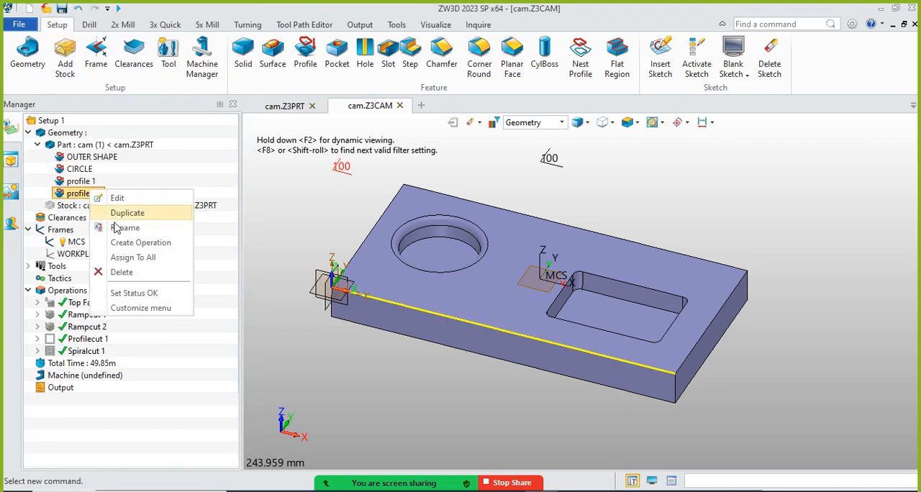
{"action": "left_click", "coordinate": [127, 231]}
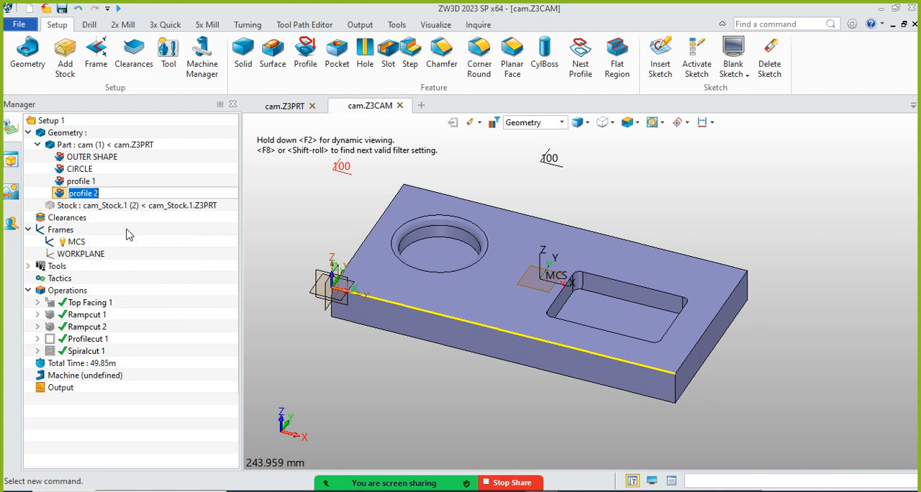
{"action": "type", "text": "front line"}
{"action": "key", "text": "Return"}
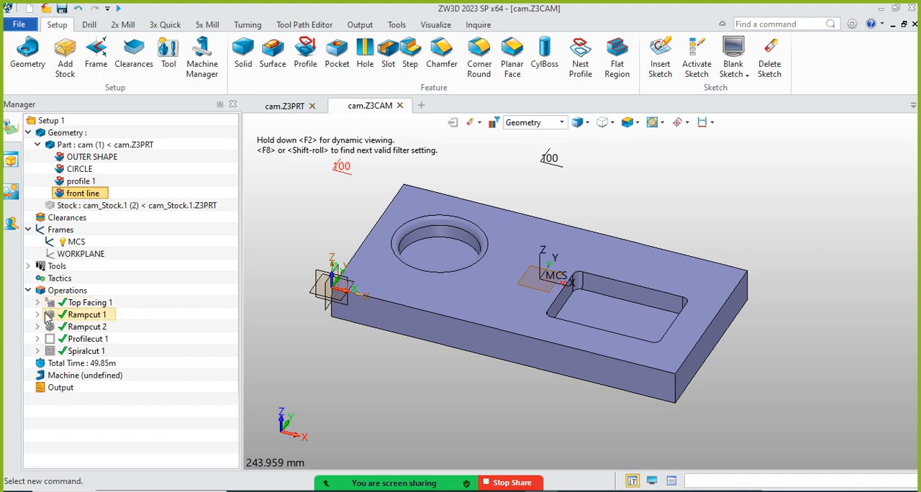
Show the Profilecut 1 tool path, examine it around the plate, and hide it again
{"action": "left_click", "coordinate": [123, 24]}
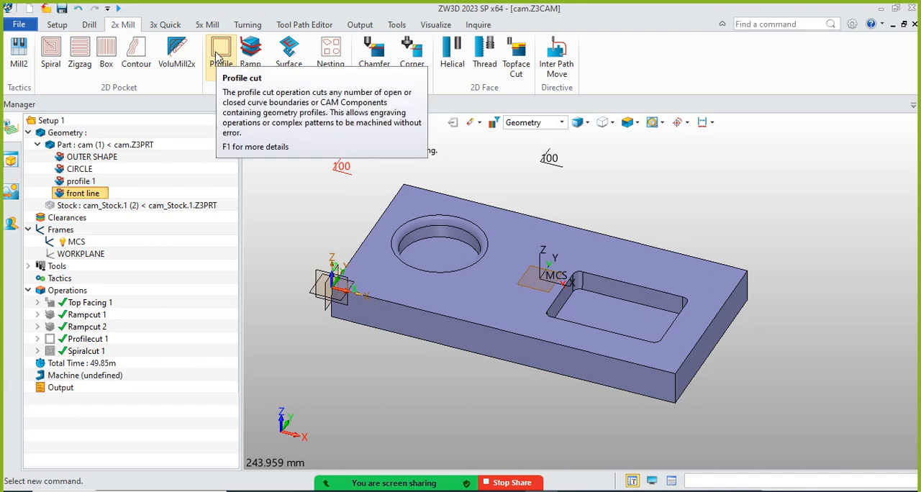
{"action": "left_click", "coordinate": [53, 340]}
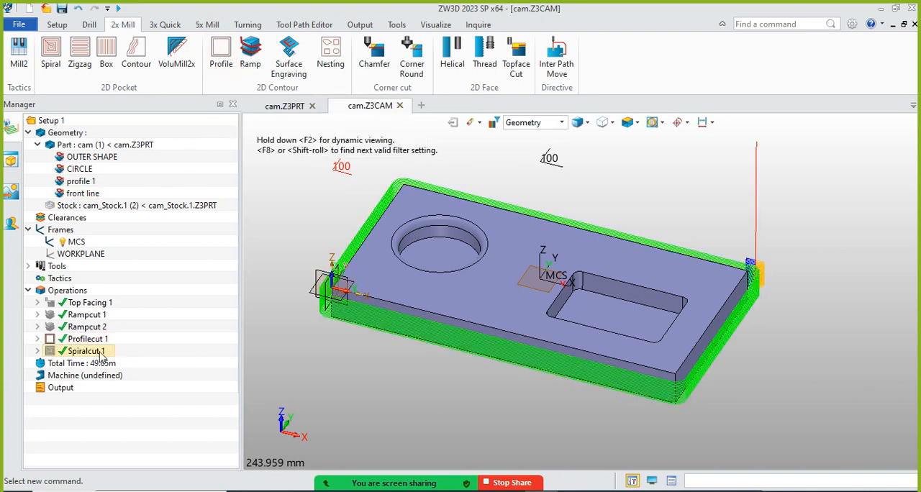
{"action": "scroll", "coordinate": [717, 237], "scroll_direction": "down", "scroll_amount": 2}
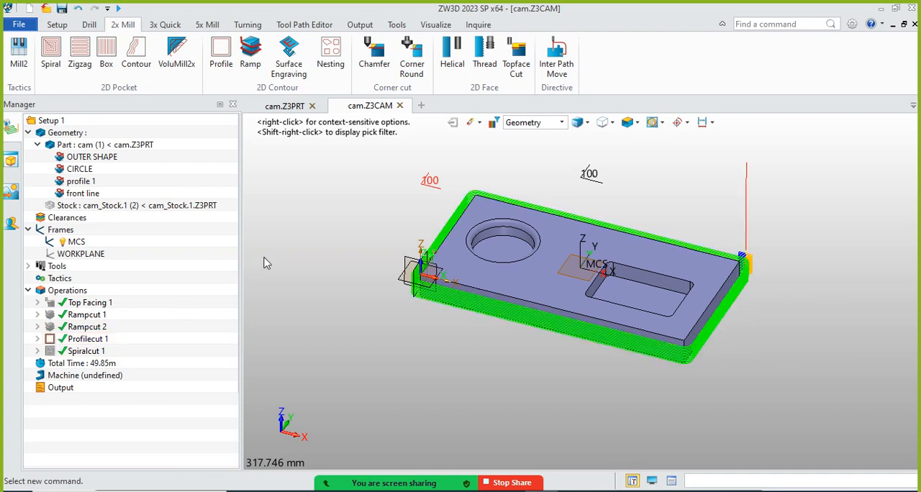
{"action": "scroll", "coordinate": [524, 306], "scroll_direction": "up", "scroll_amount": 3}
{"action": "scroll", "coordinate": [423, 364], "scroll_direction": "down", "scroll_amount": 2}
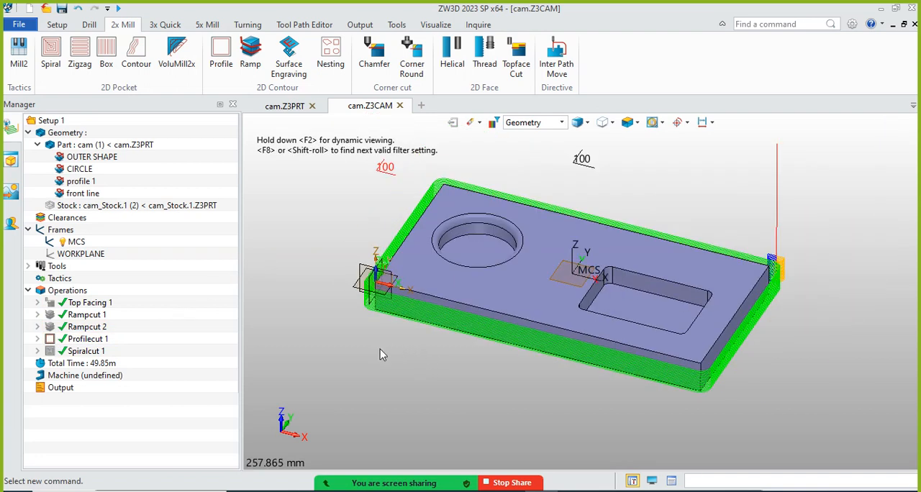
{"action": "right_click", "coordinate": [58, 344]}
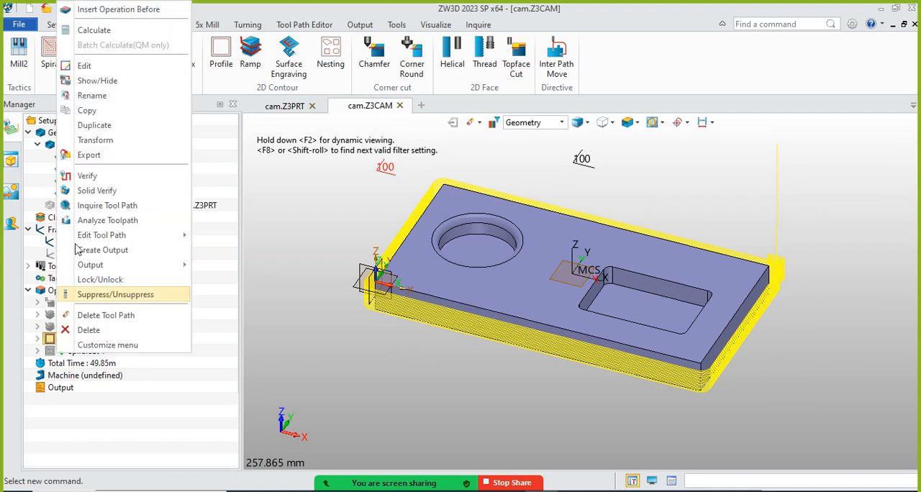
{"action": "left_click", "coordinate": [101, 82]}
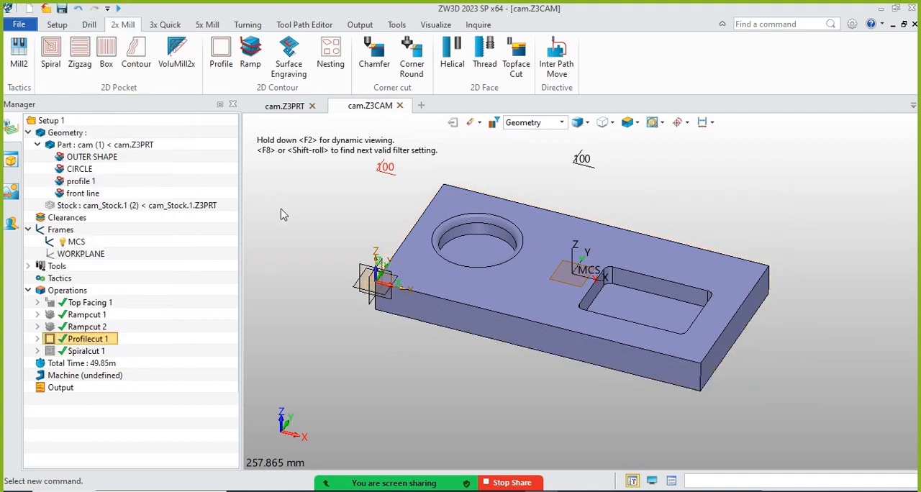
Duplicate the Profilecut 1 operation and select the copy
{"action": "right_click", "coordinate": [101, 341]}
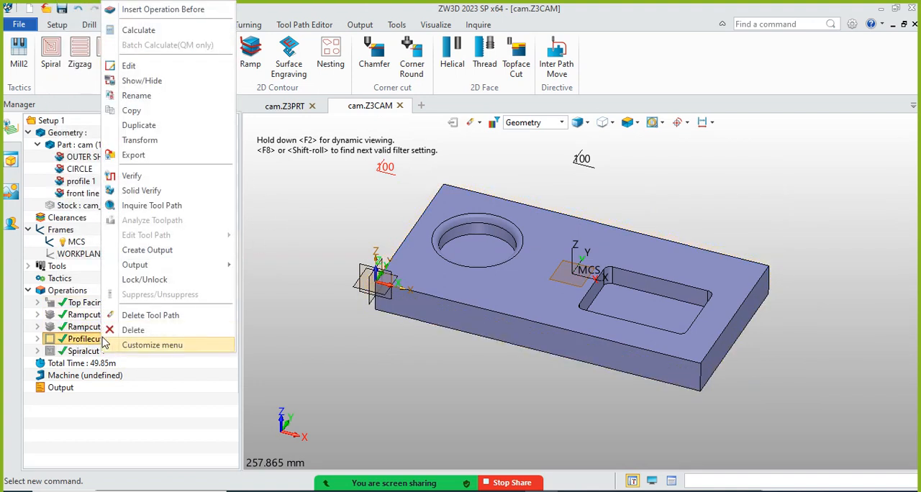
{"action": "left_click", "coordinate": [147, 126]}
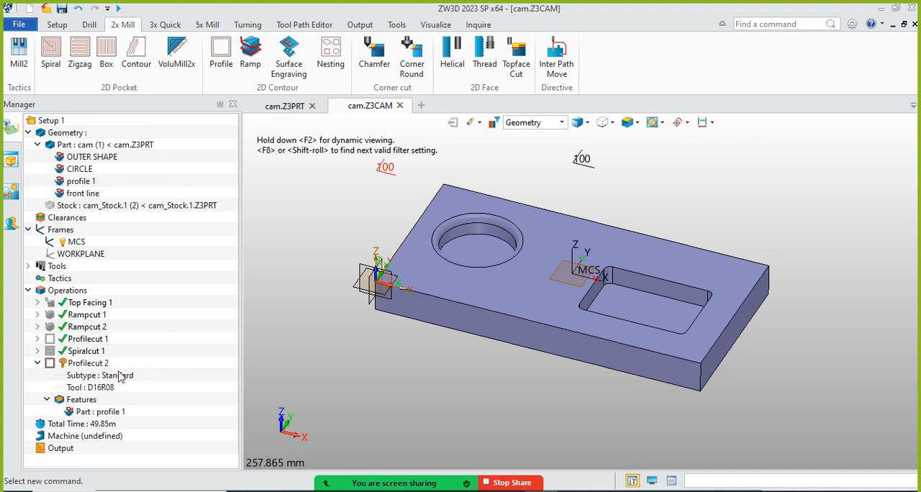
{"action": "left_click", "coordinate": [102, 366]}
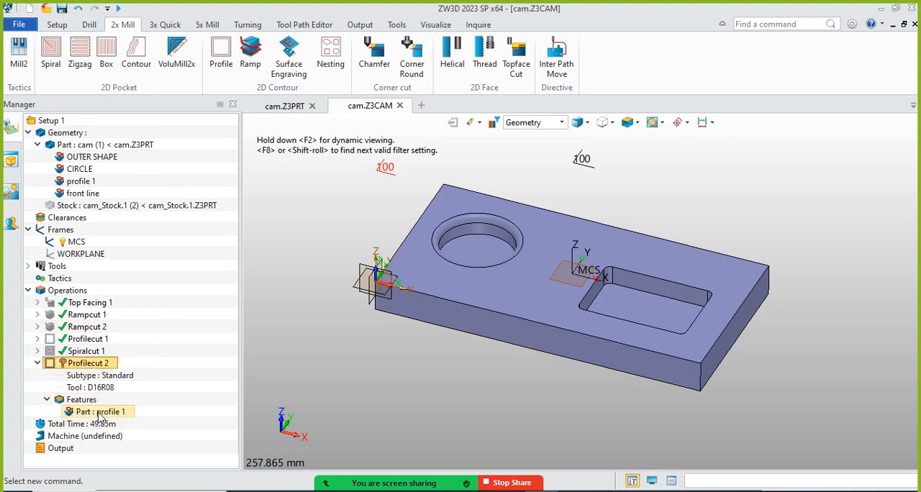
Check which outline profile 1 covers and remove that feature from the duplicated profile cut operation
{"action": "left_click", "coordinate": [87, 339]}
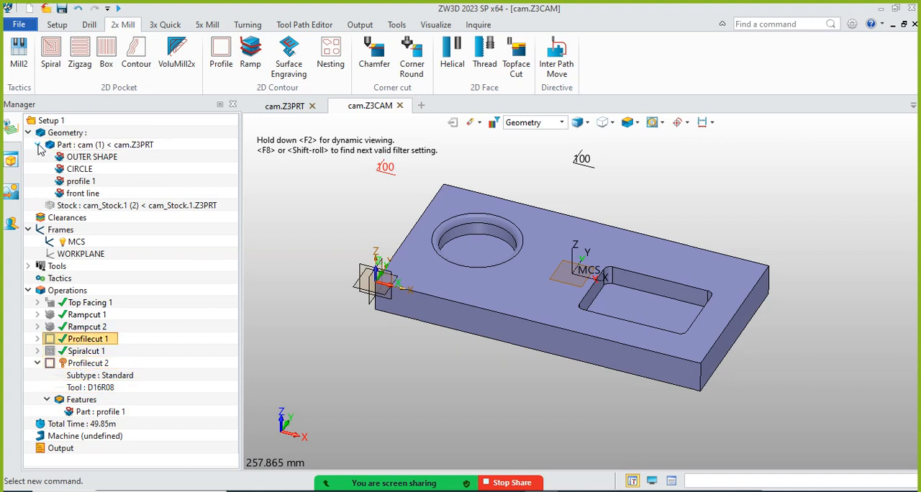
{"action": "left_click", "coordinate": [81, 401]}
{"action": "left_click", "coordinate": [96, 413]}
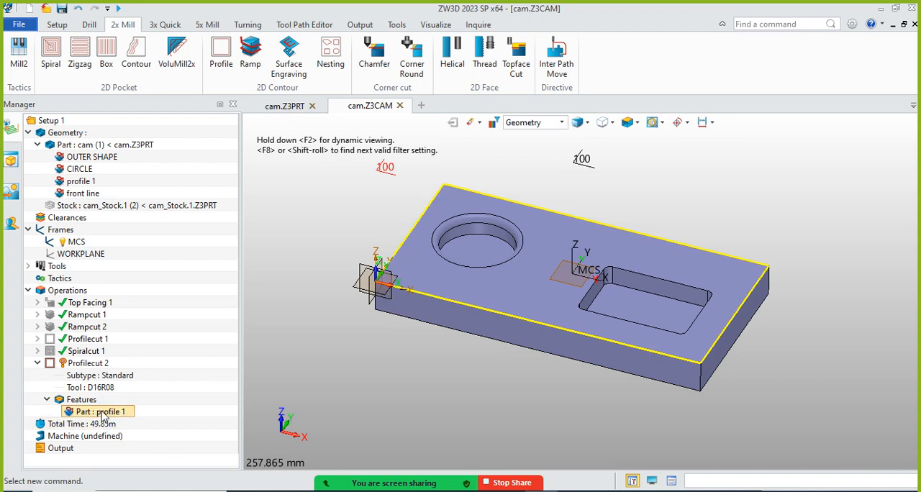
{"action": "left_click", "coordinate": [87, 183]}
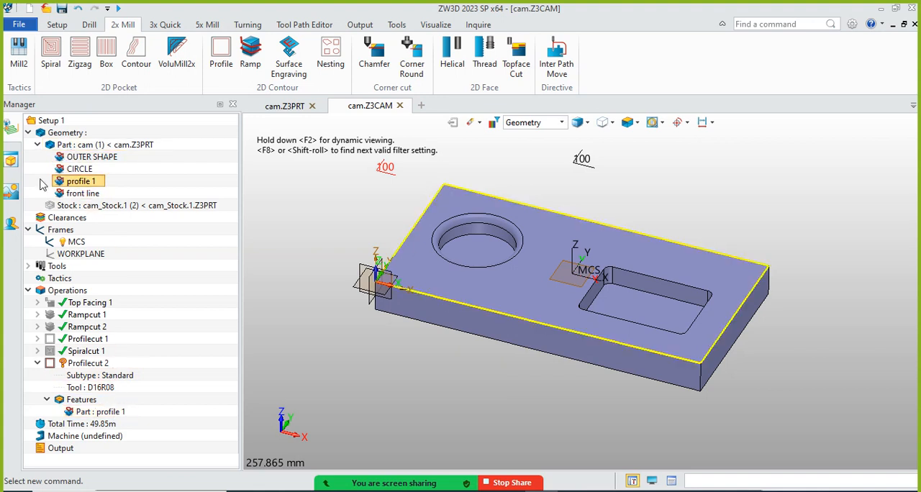
{"action": "left_click", "coordinate": [120, 415]}
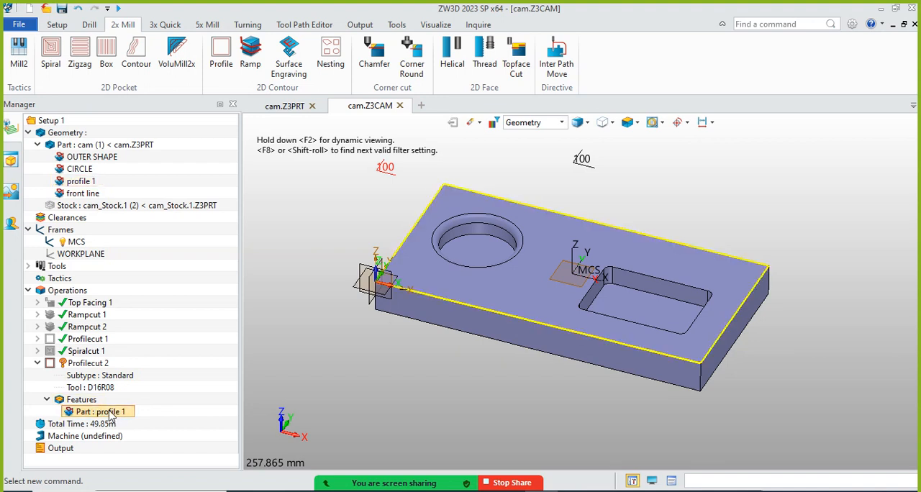
{"action": "right_click", "coordinate": [110, 413]}
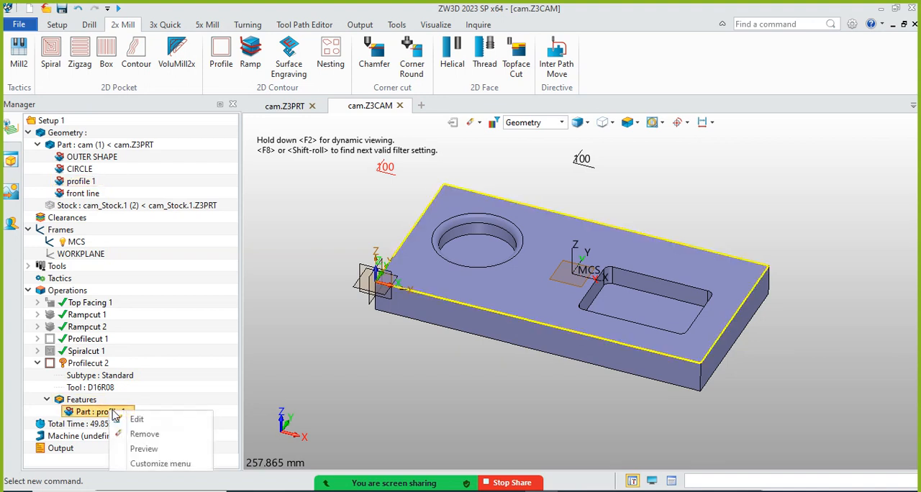
{"action": "left_click", "coordinate": [143, 434]}
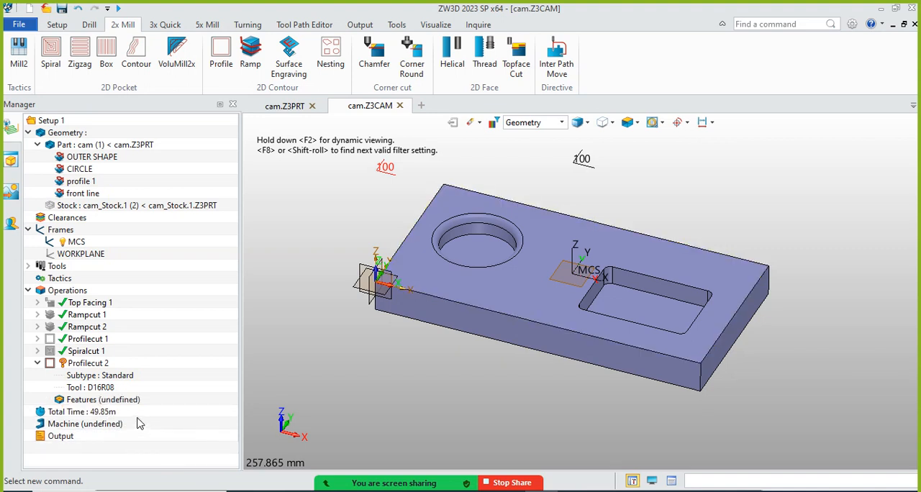
Add the "front line" profile as the machining feature of the duplicated profile cut operation
{"action": "right_click", "coordinate": [127, 401]}
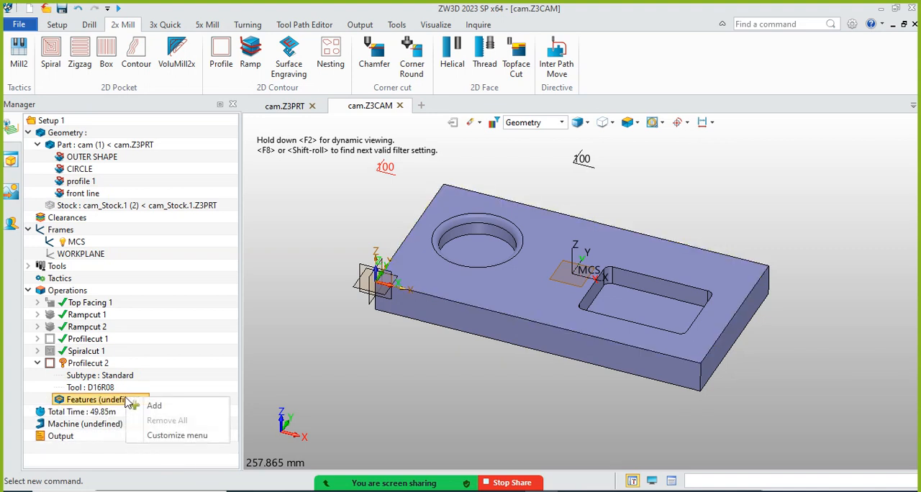
{"action": "left_click", "coordinate": [158, 408]}
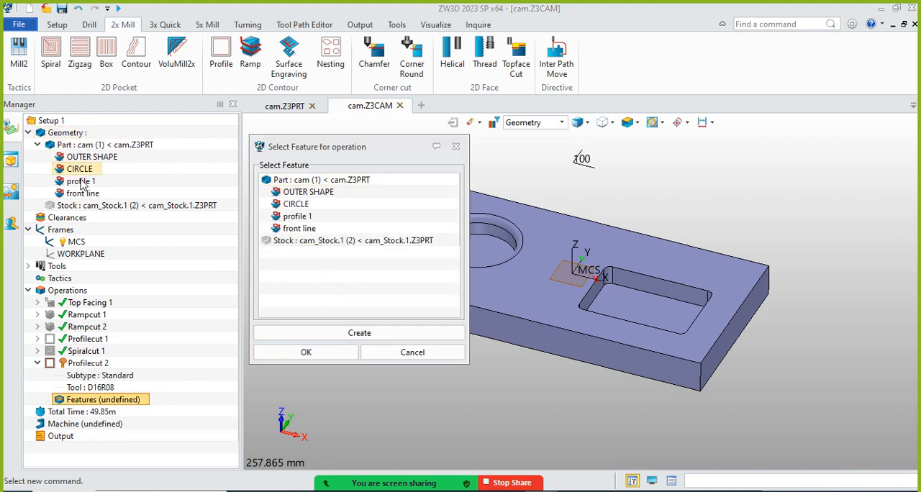
{"action": "left_click", "coordinate": [299, 228]}
{"action": "left_click", "coordinate": [335, 355]}
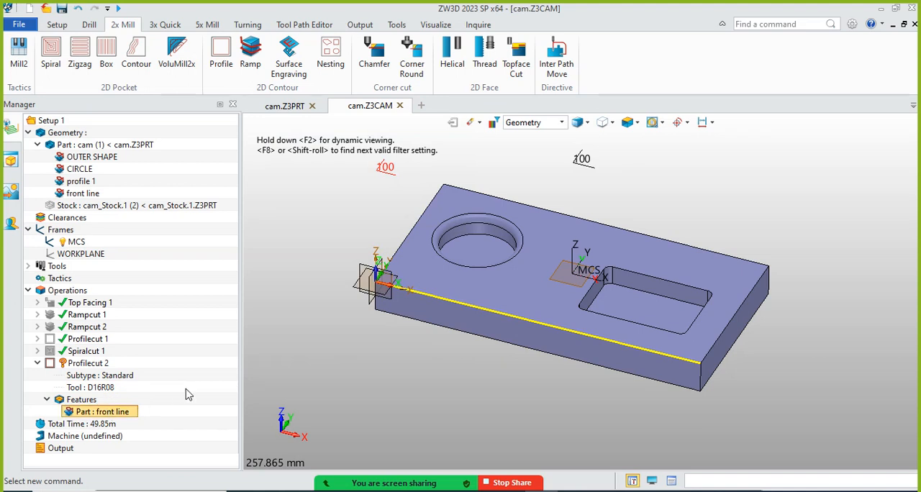
Calculate the duplicated profile cut's tool path and inspect it at both ends of the plate's front edge
{"action": "right_click", "coordinate": [97, 365]}
{"action": "left_click", "coordinate": [119, 34]}
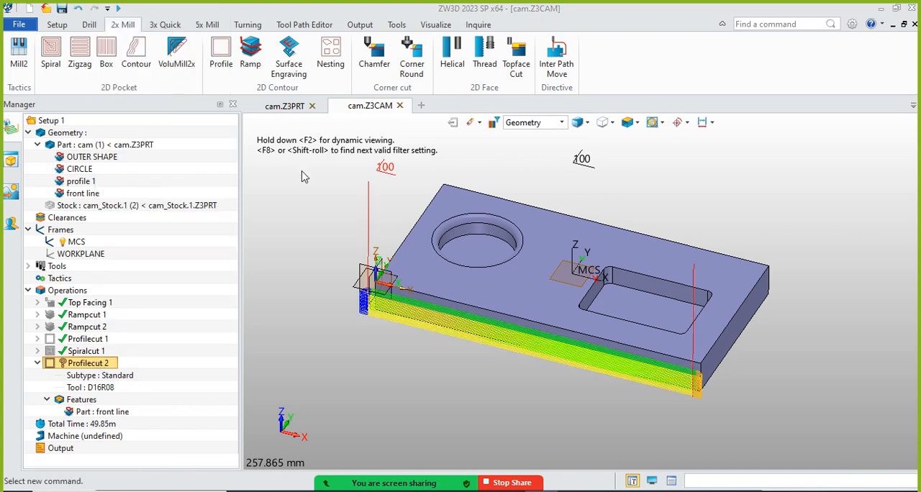
{"action": "scroll", "coordinate": [677, 389], "scroll_direction": "up", "scroll_amount": 3}
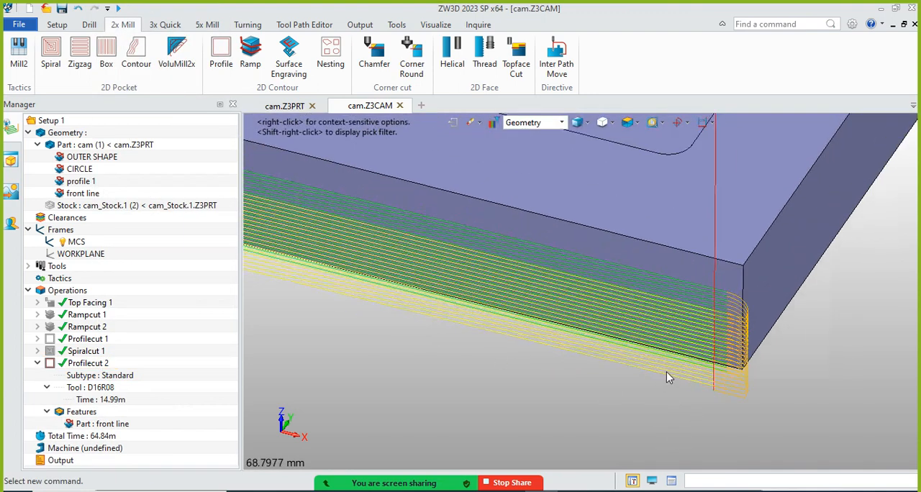
{"action": "scroll", "coordinate": [690, 382], "scroll_direction": "down", "scroll_amount": 3}
{"action": "middle_click_drag", "start_coordinate": [656, 379], "coordinate": [509, 397]}
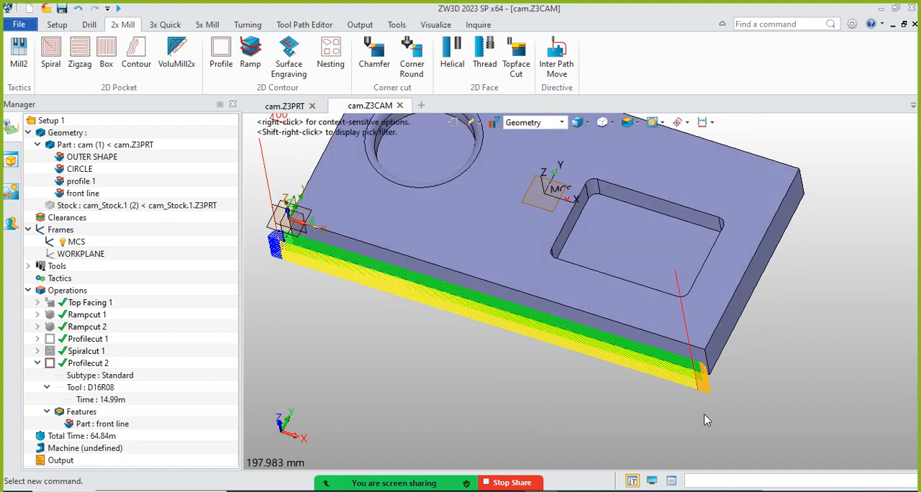
{"action": "middle_click_drag", "start_coordinate": [362, 300], "coordinate": [326, 284]}
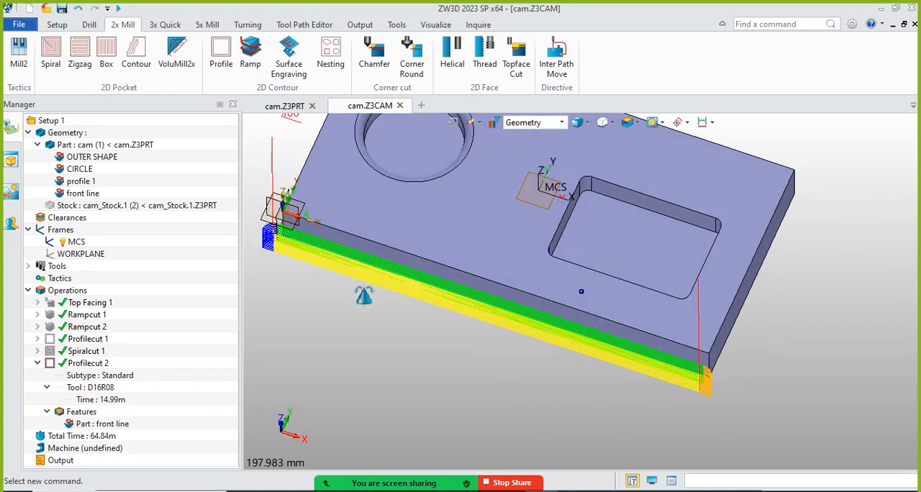
{"action": "scroll", "coordinate": [280, 245], "scroll_direction": "up", "scroll_amount": 5}
{"action": "scroll", "coordinate": [487, 343], "scroll_direction": "down", "scroll_amount": 2}
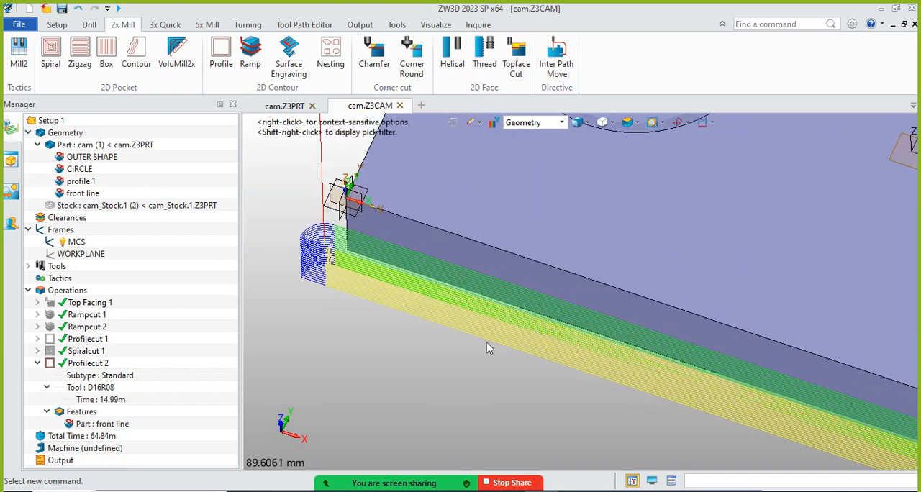
Examine the engage and retract moves of the Profilecut 2 tool path at both ends of the plate's front edge
{"action": "mouse_move", "coordinate": [400, 320]}
{"action": "middle_mouse_down"}
{"action": "mouse_move", "coordinate": [370, 321]}
{"action": "mouse_move", "coordinate": [388, 310]}
{"action": "middle_mouse_up"}
{"action": "scroll", "coordinate": [336, 281], "scroll_direction": "down", "scroll_amount": 3}
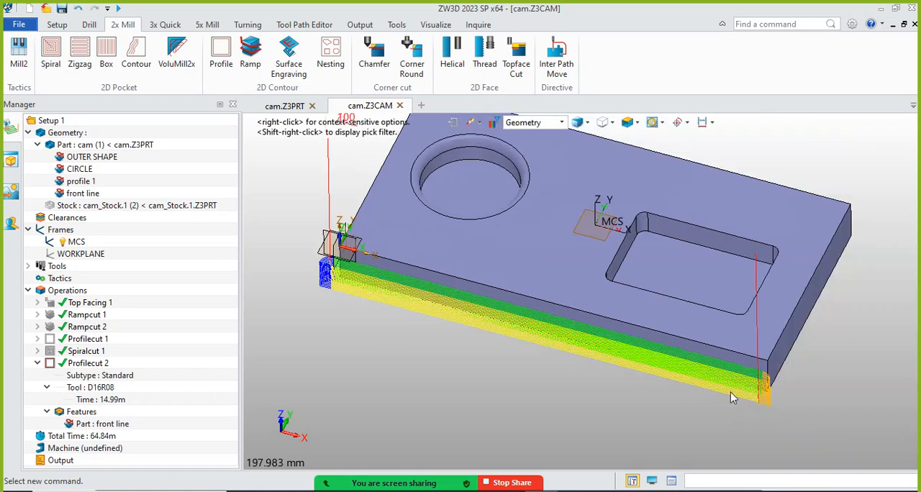
{"action": "scroll", "coordinate": [757, 395], "scroll_direction": "up", "scroll_amount": 3}
{"action": "scroll", "coordinate": [784, 385], "scroll_direction": "down", "scroll_amount": 3}
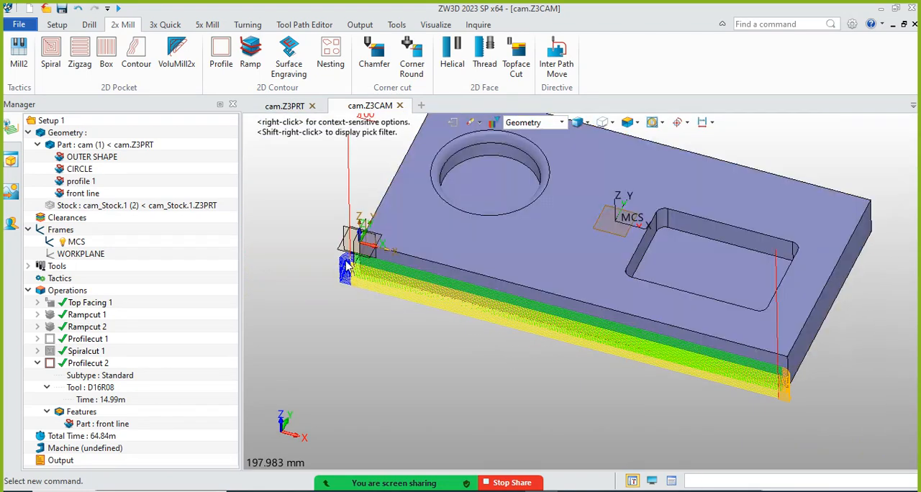
{"action": "scroll", "coordinate": [348, 267], "scroll_direction": "up", "scroll_amount": 3}
{"action": "scroll", "coordinate": [319, 279], "scroll_direction": "down", "scroll_amount": 2}
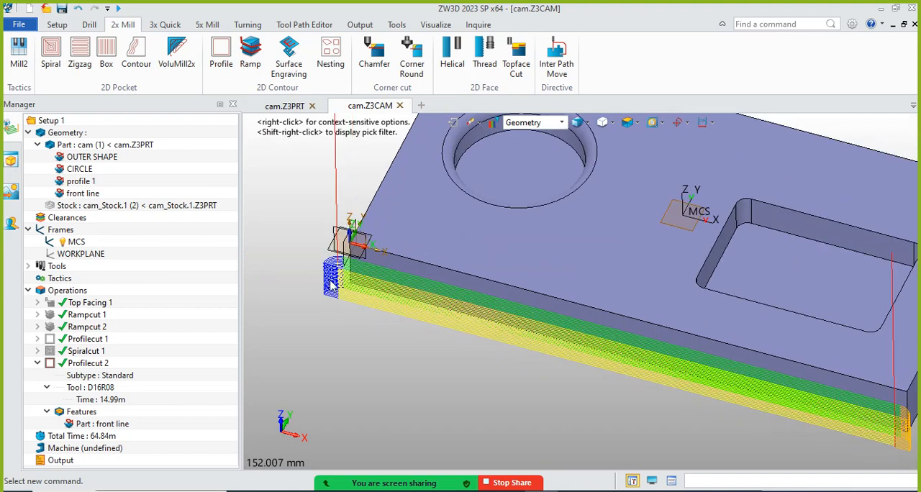
{"action": "scroll", "coordinate": [310, 283], "scroll_direction": "down", "scroll_amount": 2}
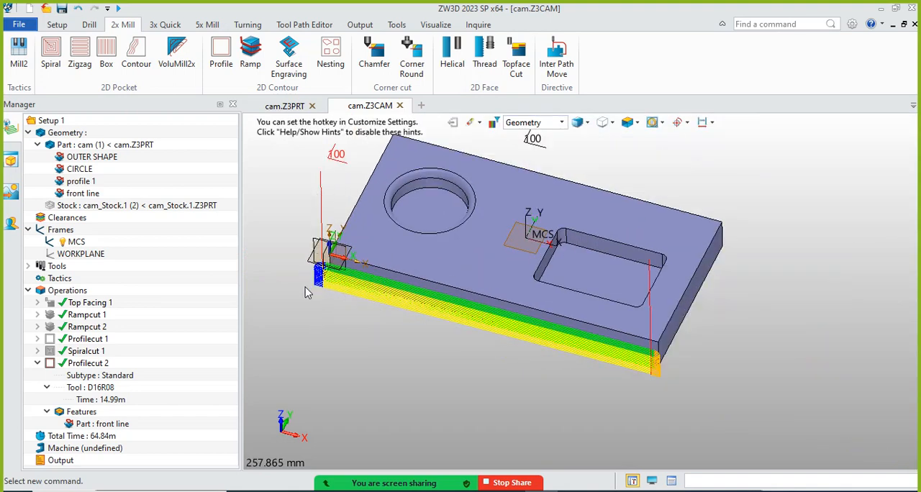
{"action": "scroll", "coordinate": [315, 267], "scroll_direction": "up", "scroll_amount": 1}
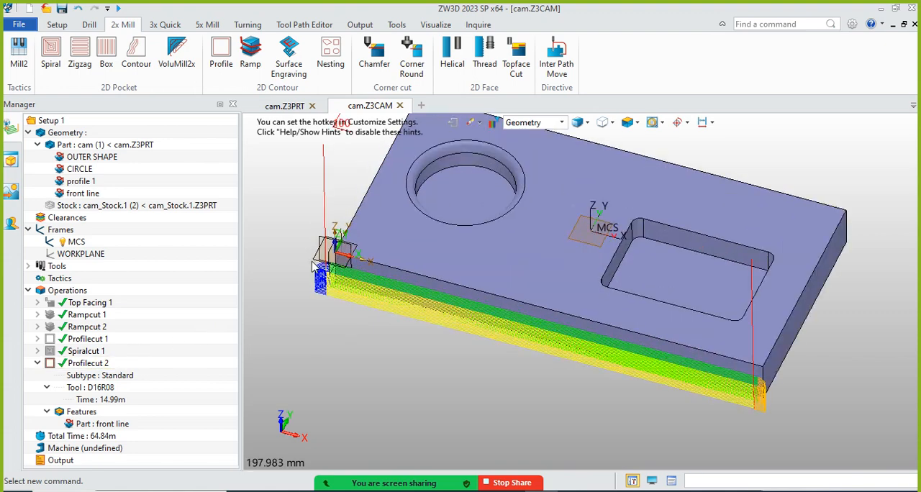
{"action": "scroll", "coordinate": [315, 267], "scroll_direction": "up", "scroll_amount": 1}
{"action": "scroll", "coordinate": [295, 295], "scroll_direction": "down", "scroll_amount": 1}
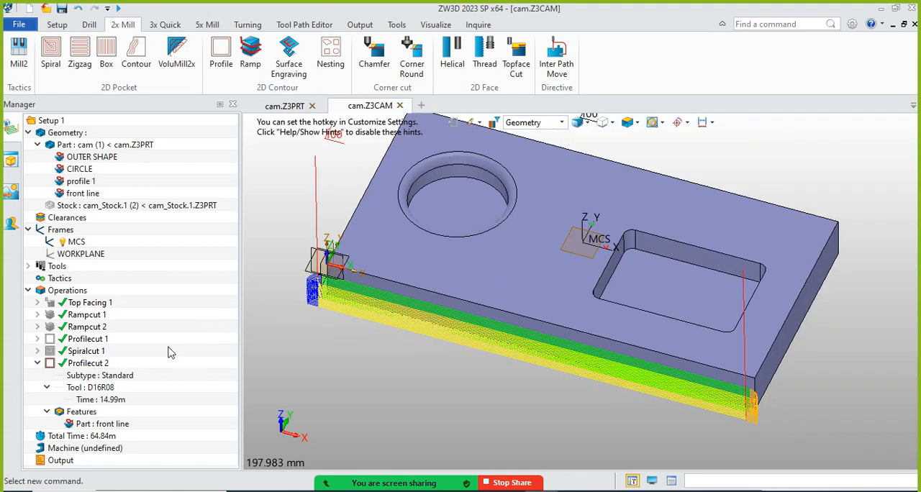
Open the Profilecut 2 operation for editing and compare its display colour settings with the moves in the tool path
{"action": "right_click", "coordinate": [92, 367]}
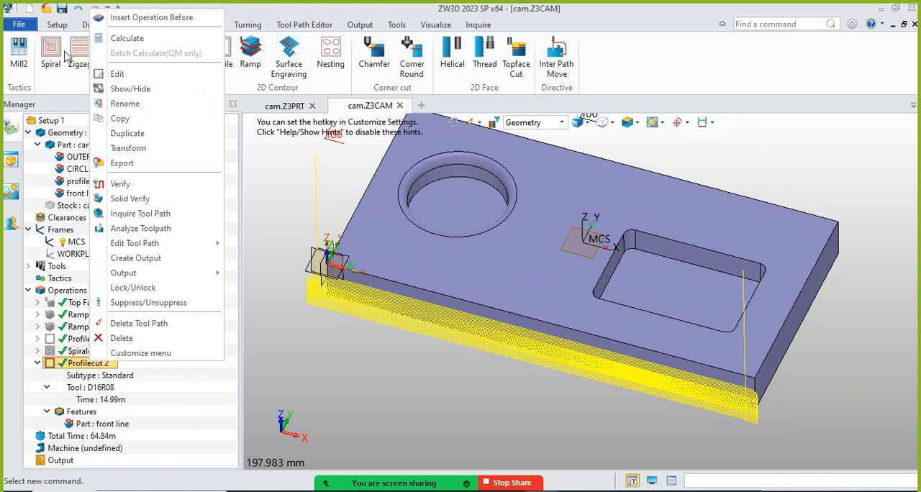
{"action": "left_click", "coordinate": [119, 74]}
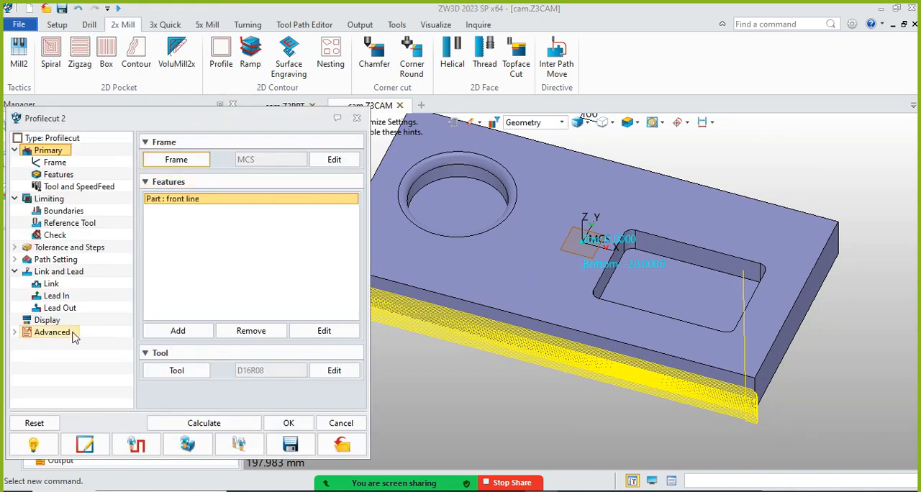
{"action": "left_click", "coordinate": [48, 320]}
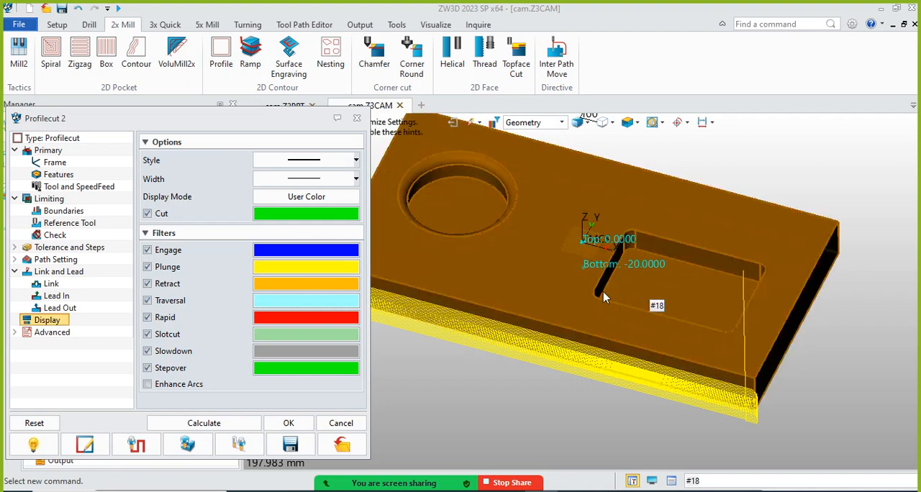
{"action": "scroll", "coordinate": [651, 286], "scroll_direction": "down", "scroll_amount": 2}
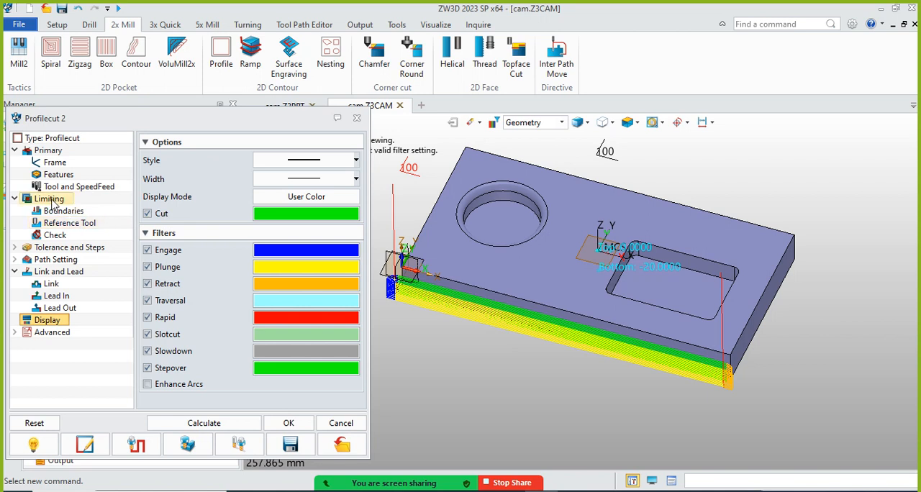
Review the Profilecut 2 operation's Z limits, tolerances, cutting steps and path settings
{"action": "left_click", "coordinate": [51, 201]}
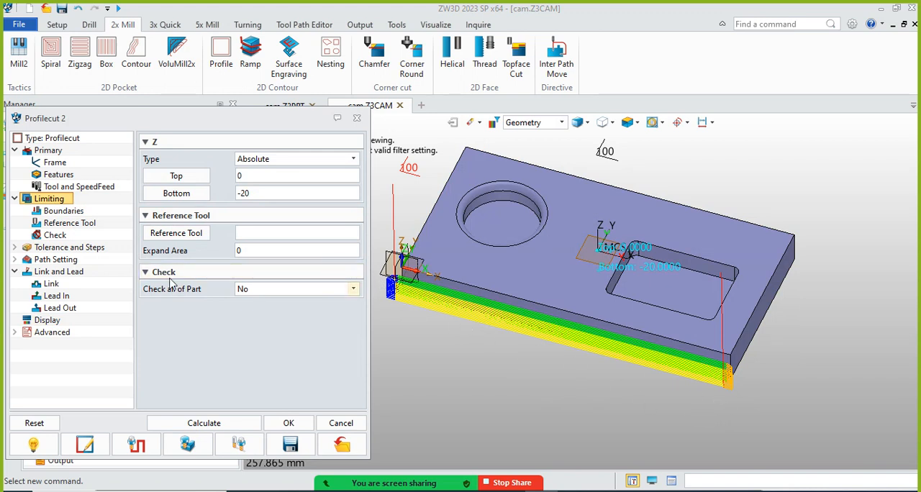
{"action": "left_click", "coordinate": [90, 251]}
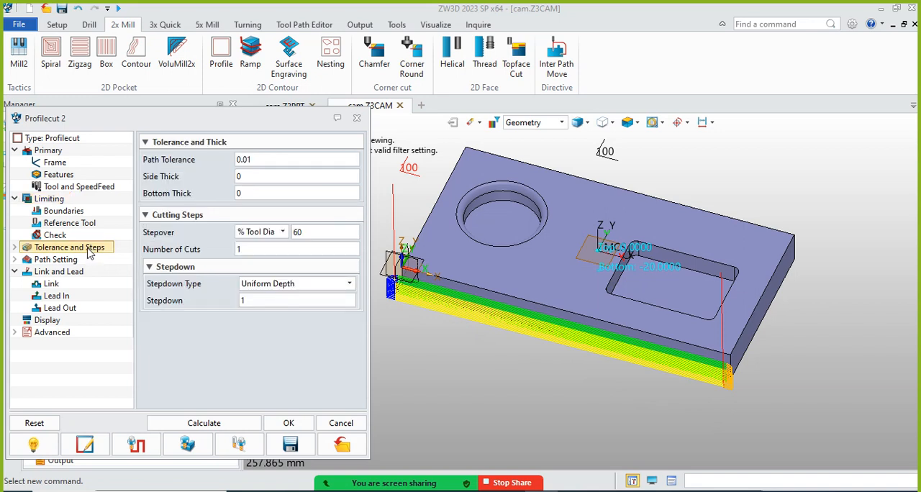
{"action": "left_click", "coordinate": [58, 260]}
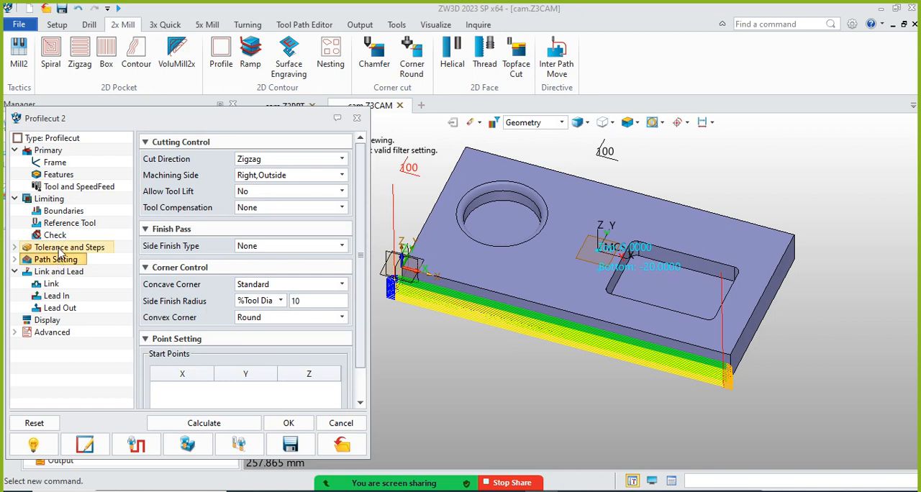
{"action": "left_click", "coordinate": [51, 199]}
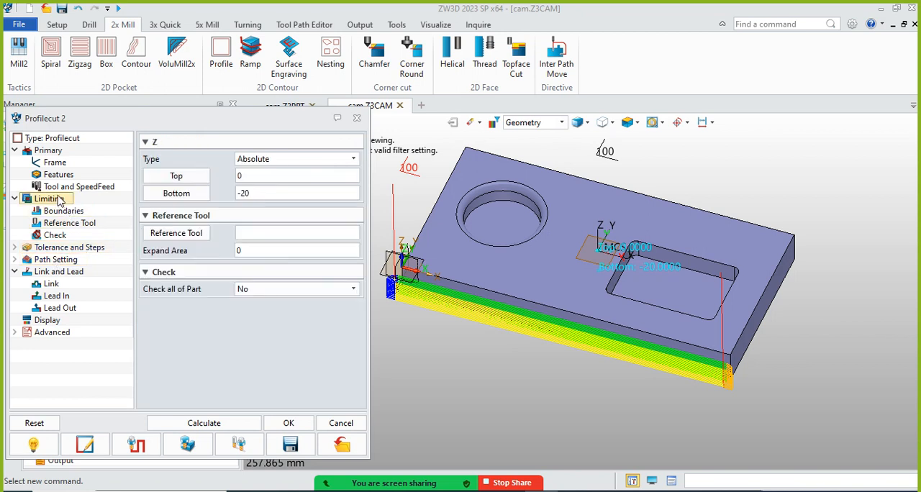
{"action": "left_click", "coordinate": [75, 261]}
{"action": "left_click", "coordinate": [68, 212]}
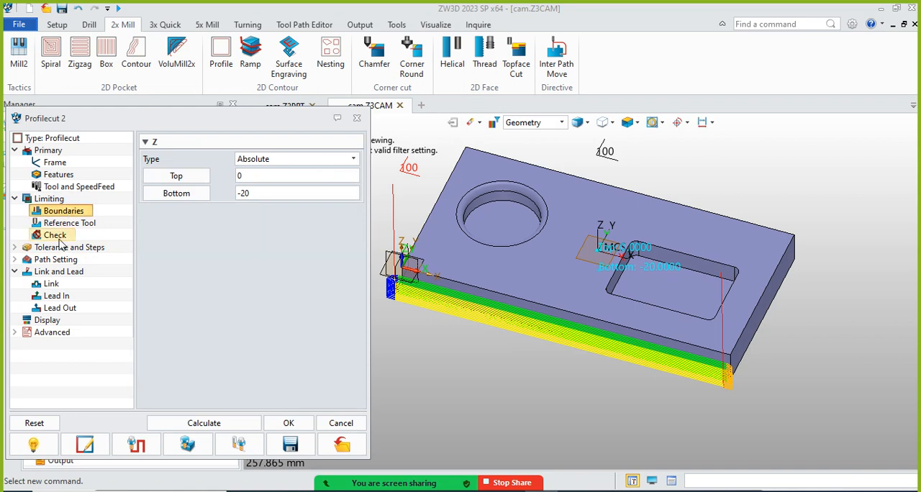
{"action": "left_click", "coordinate": [61, 262]}
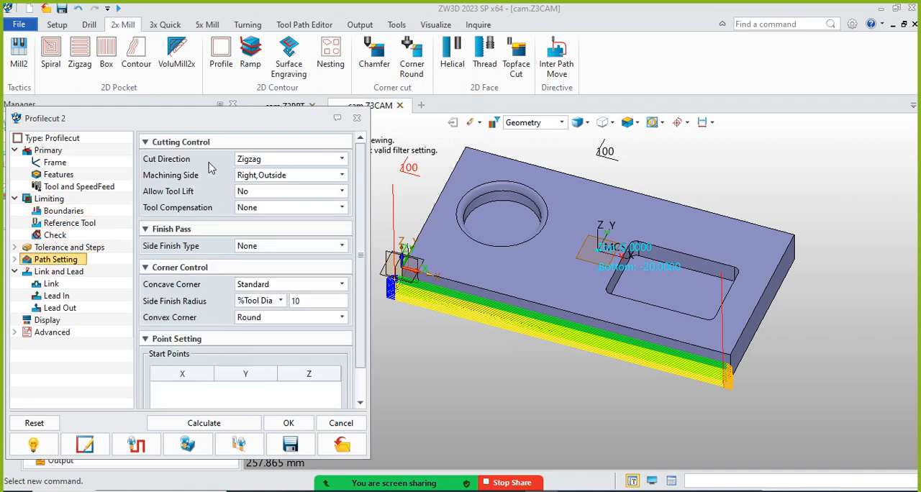
Set Allow Tool Lift to Yes for Profilecut 2, recalculate, and inspect the tool path at both ends of the front edge
{"action": "left_click_drag", "start_coordinate": [214, 120], "coordinate": [250, 78]}
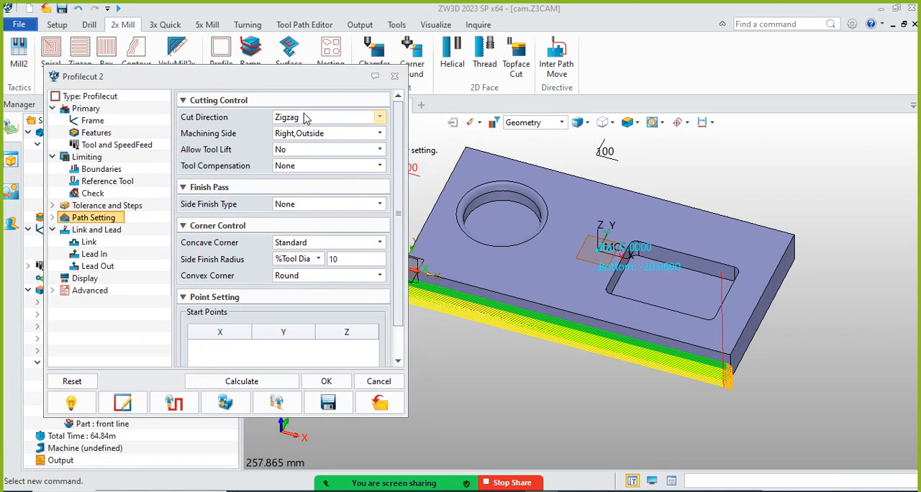
{"action": "left_click", "coordinate": [303, 119]}
{"action": "left_click", "coordinate": [304, 119]}
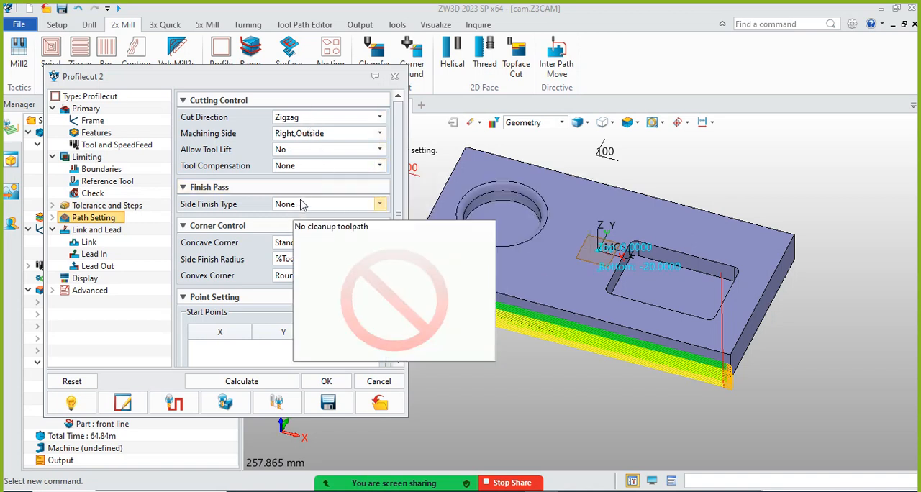
{"action": "left_click", "coordinate": [379, 149]}
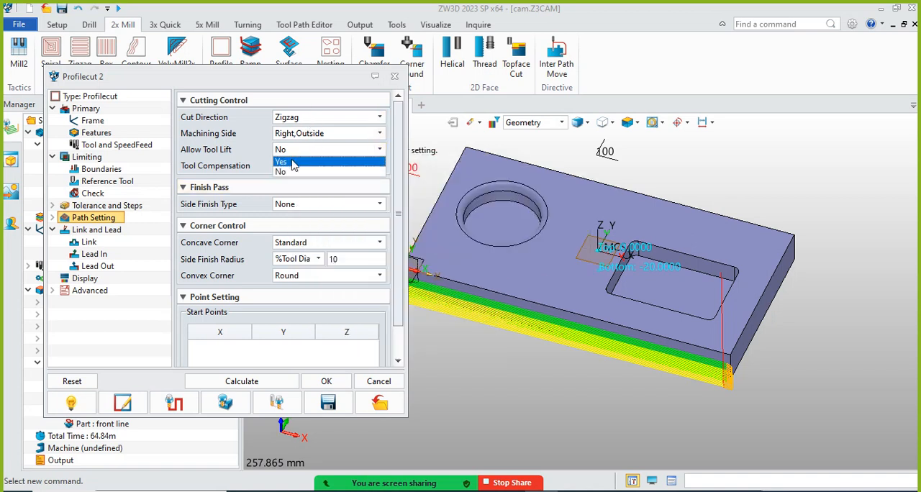
{"action": "left_click", "coordinate": [292, 163]}
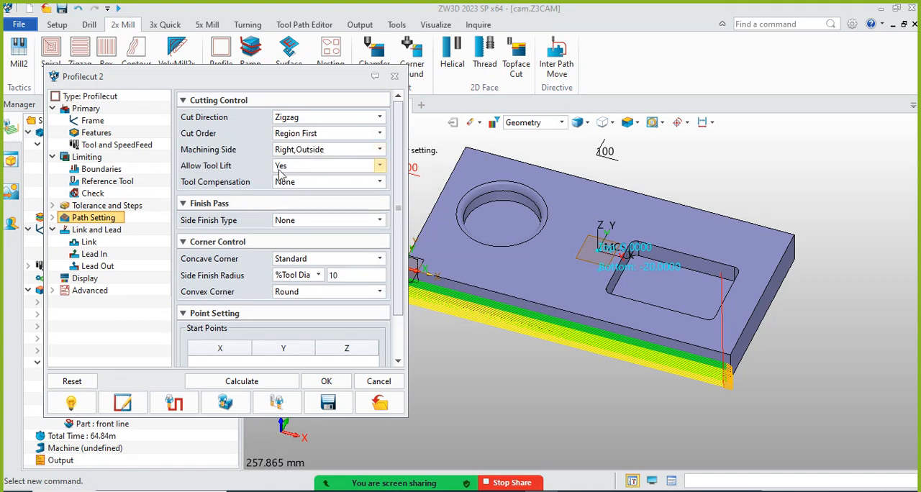
{"action": "left_click", "coordinate": [242, 381]}
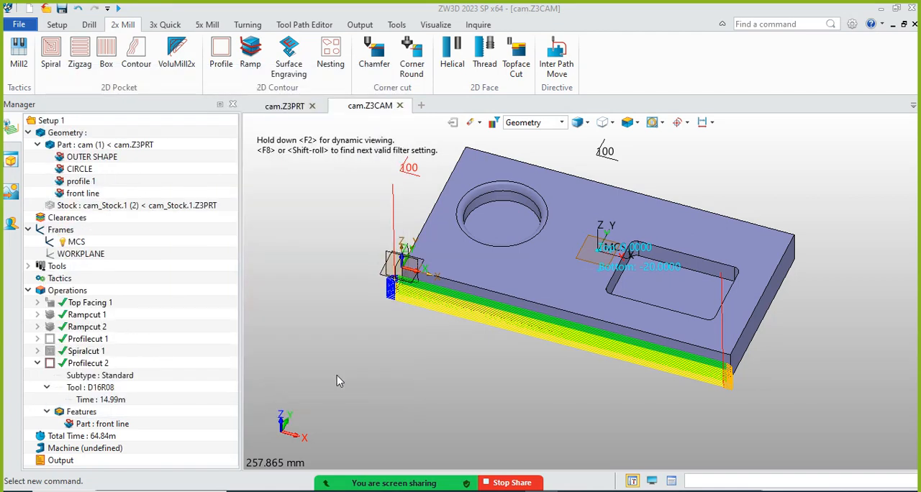
{"action": "scroll", "coordinate": [686, 351], "scroll_direction": "up", "scroll_amount": 5}
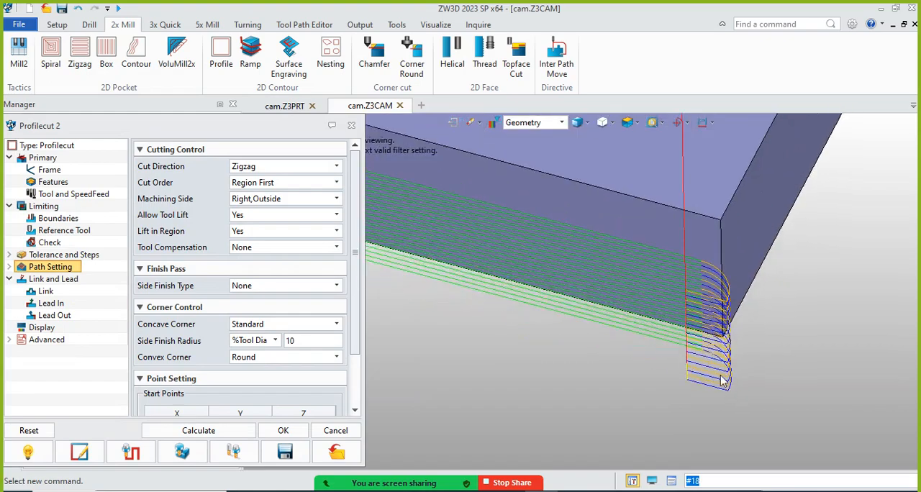
{"action": "scroll", "coordinate": [675, 363], "scroll_direction": "down", "scroll_amount": 2}
{"action": "right_click_drag", "start_coordinate": [675, 364], "coordinate": [691, 349]}
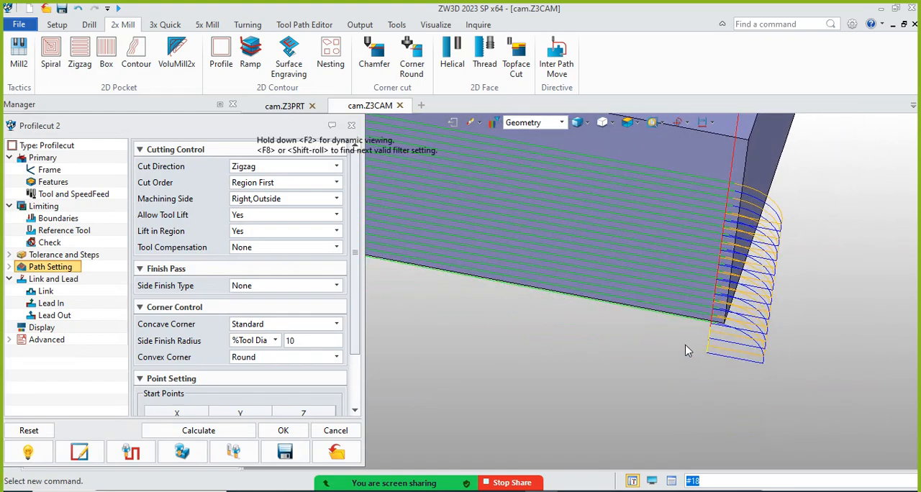
{"action": "scroll", "coordinate": [709, 368], "scroll_direction": "down", "scroll_amount": 2}
{"action": "scroll", "coordinate": [710, 372], "scroll_direction": "down", "scroll_amount": 4}
{"action": "scroll", "coordinate": [545, 332], "scroll_direction": "up", "scroll_amount": 4}
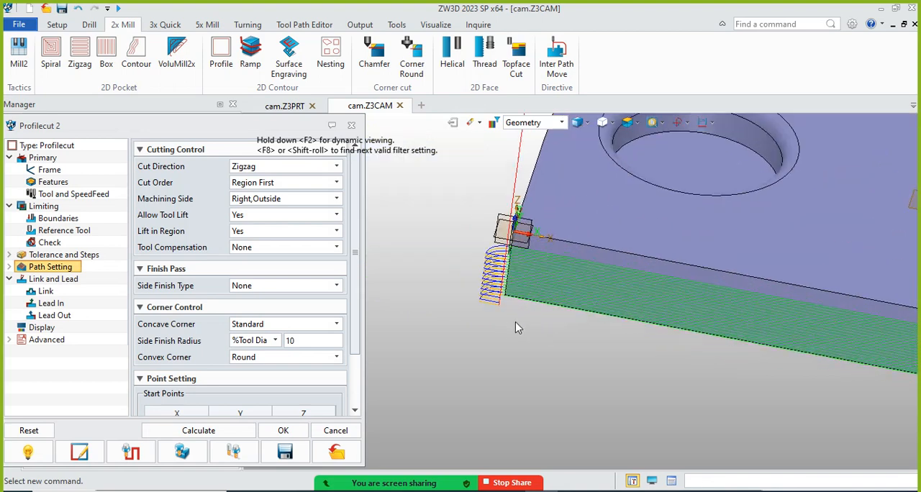
Remove the engage and retract moves from Profilecut 2's lead-in and lead-out, leaving no lead lengths or arc radii
{"action": "left_click", "coordinate": [52, 303]}
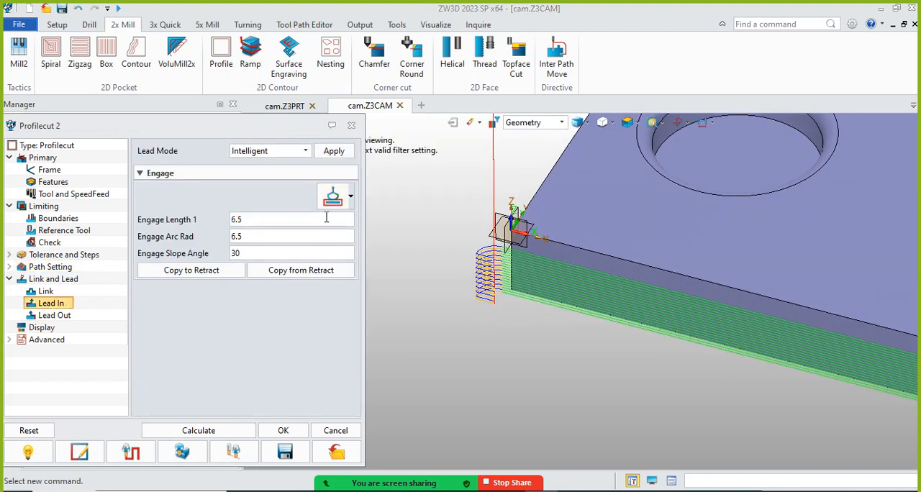
{"action": "left_click", "coordinate": [352, 197]}
{"action": "left_click", "coordinate": [453, 223]}
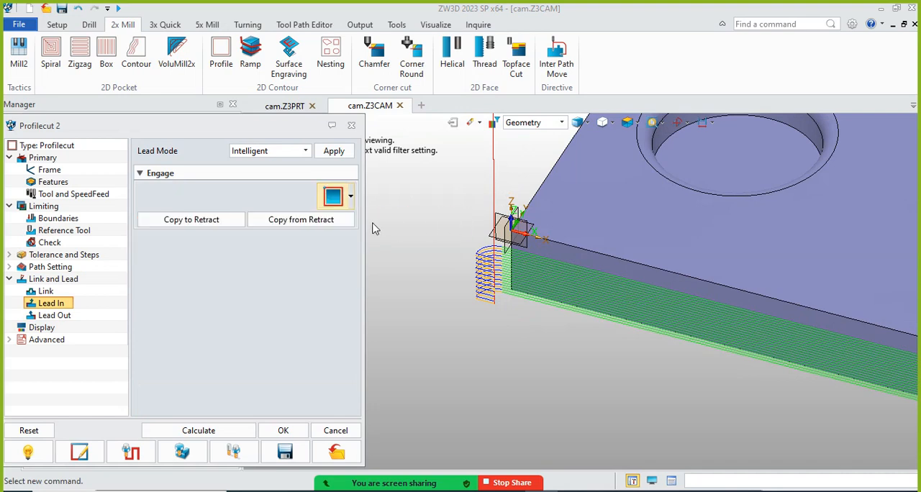
{"action": "left_click", "coordinate": [55, 316]}
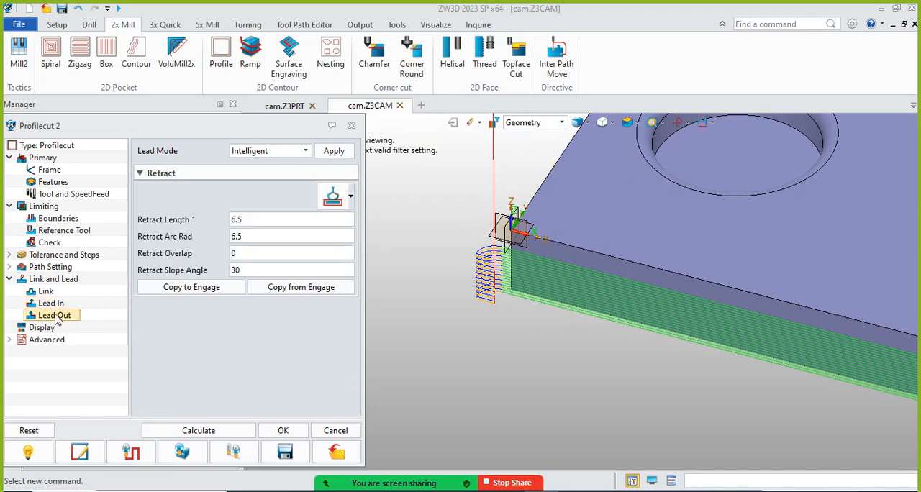
{"action": "left_click", "coordinate": [351, 199]}
{"action": "left_click", "coordinate": [454, 224]}
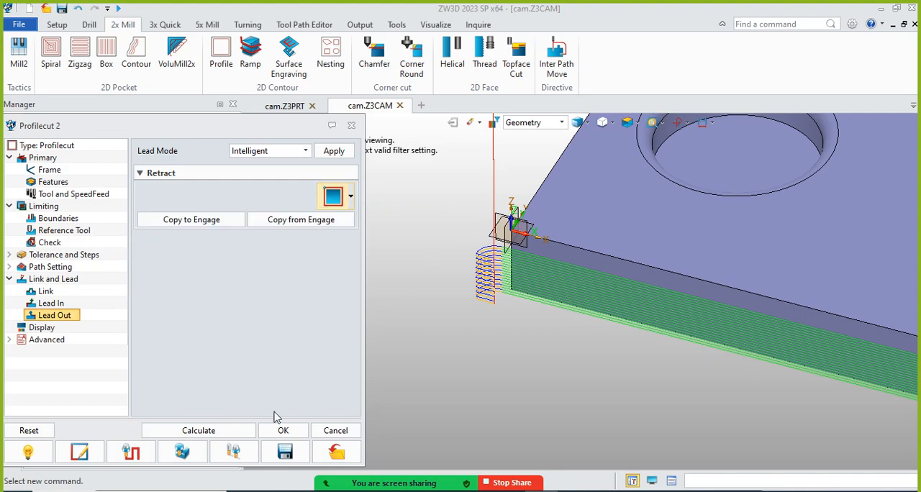
Recalculate Profilecut 2 without lead moves and inspect the tool path at both ends of the front edge
{"action": "left_click", "coordinate": [231, 432]}
{"action": "scroll", "coordinate": [381, 275], "scroll_direction": "down", "scroll_amount": 4}
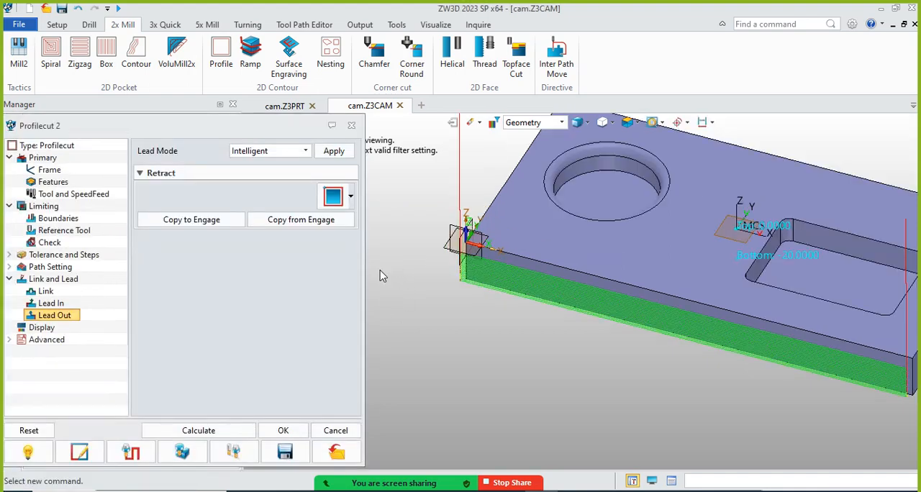
{"action": "right_click_drag", "start_coordinate": [524, 327], "coordinate": [541, 311]}
{"action": "scroll", "coordinate": [709, 326], "scroll_direction": "up", "scroll_amount": 10}
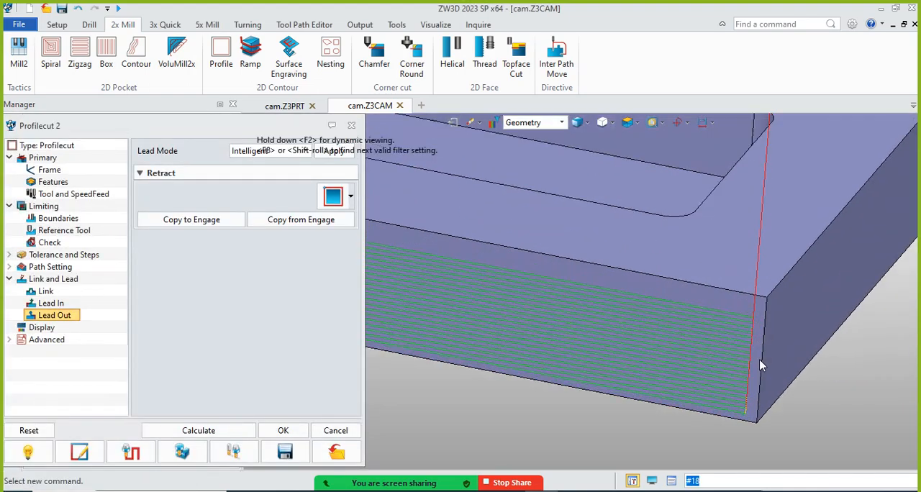
{"action": "scroll", "coordinate": [749, 378], "scroll_direction": "down", "scroll_amount": 8}
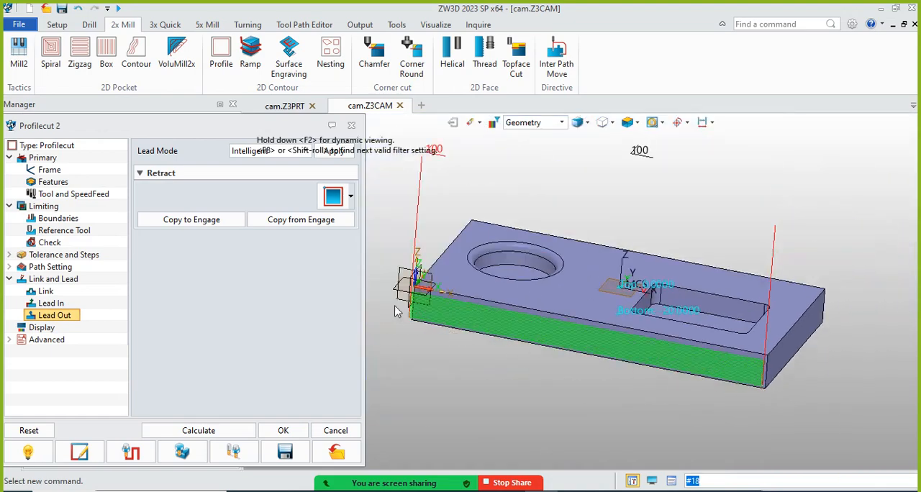
{"action": "scroll", "coordinate": [414, 306], "scroll_direction": "up", "scroll_amount": 6}
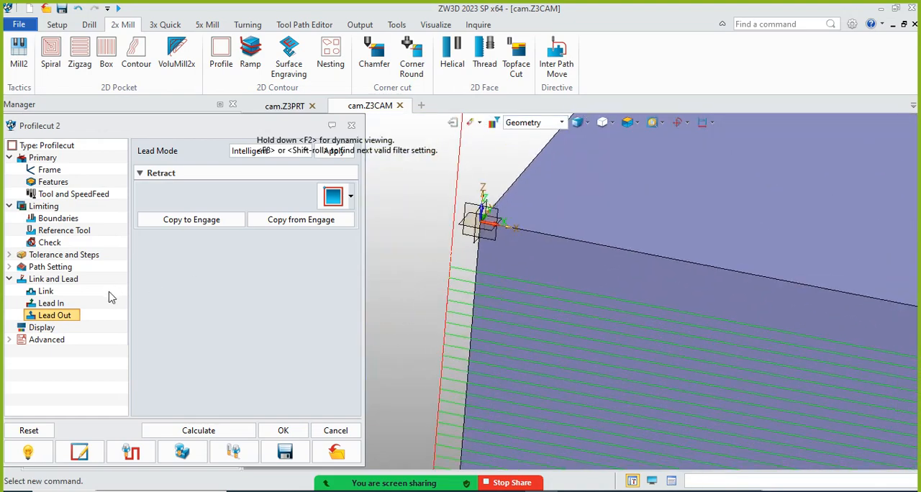
Set Allow Tool Lift to No for Profilecut 2 and recalculate its tool path
{"action": "left_click", "coordinate": [50, 267]}
{"action": "left_click", "coordinate": [277, 216]}
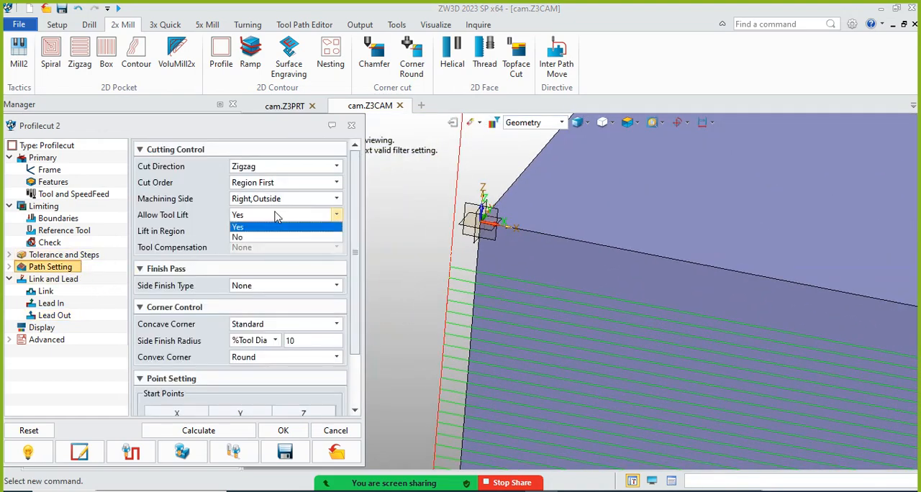
{"action": "left_click", "coordinate": [237, 237]}
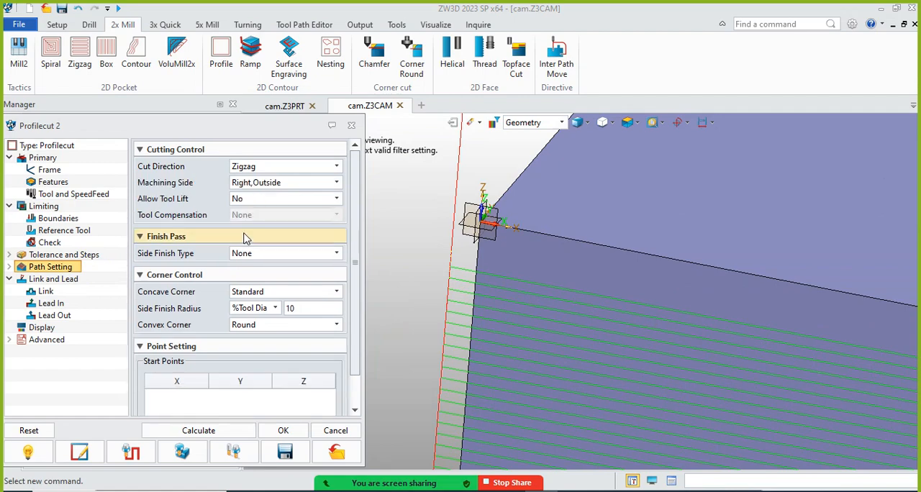
{"action": "left_click", "coordinate": [230, 430]}
{"action": "scroll", "coordinate": [415, 239], "scroll_direction": "down", "scroll_amount": 5}
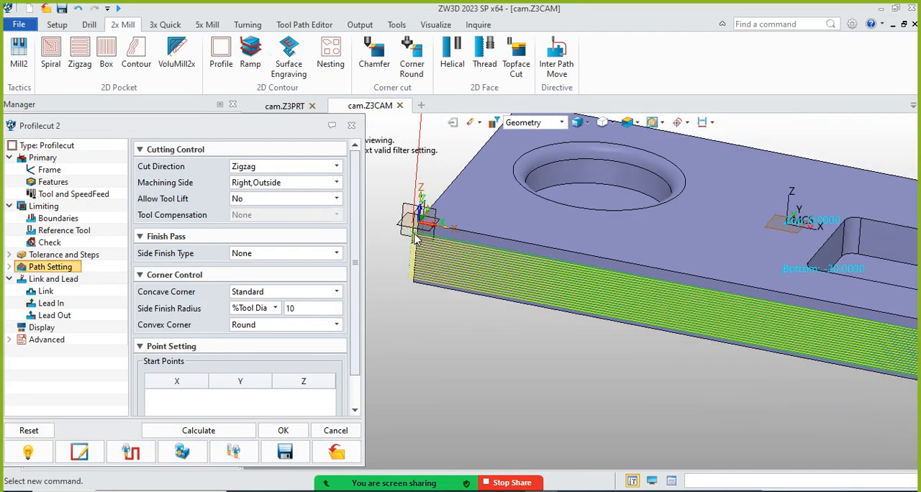
Set Profilecut 2's Cut Direction to Climb and recalculate its tool path
{"action": "scroll", "coordinate": [418, 266], "scroll_direction": "up", "scroll_amount": 2}
{"action": "right_click_drag", "start_coordinate": [432, 301], "coordinate": [432, 296]}
{"action": "left_click", "coordinate": [283, 173]}
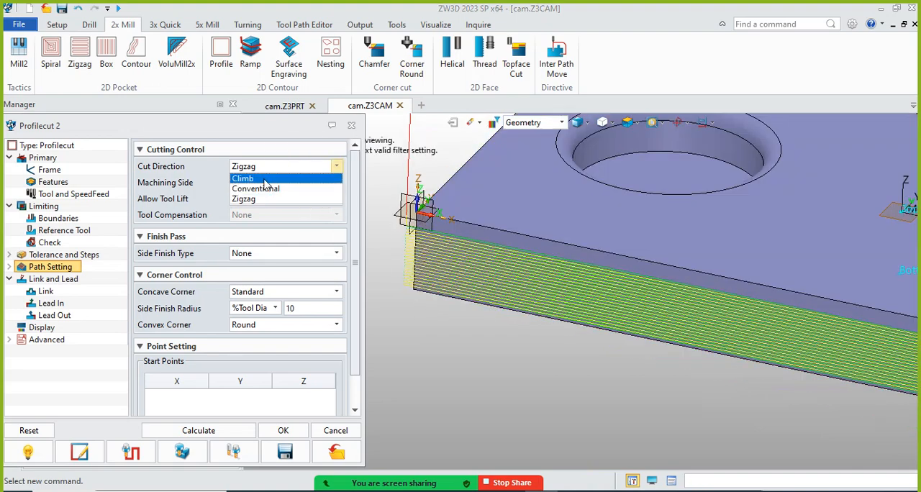
{"action": "left_click", "coordinate": [268, 179]}
{"action": "left_click", "coordinate": [211, 429]}
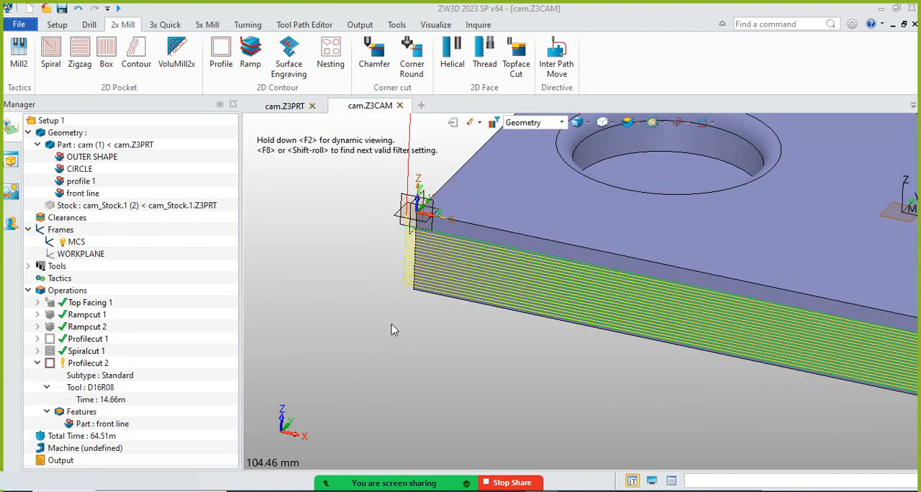
Inspect the recalculated climb-cut tool path and its connecting moves at both ends of the front edge
{"action": "scroll", "coordinate": [386, 265], "scroll_direction": "down", "scroll_amount": 1}
{"action": "scroll", "coordinate": [398, 242], "scroll_direction": "up", "scroll_amount": 5}
{"action": "scroll", "coordinate": [400, 246], "scroll_direction": "up", "scroll_amount": 3}
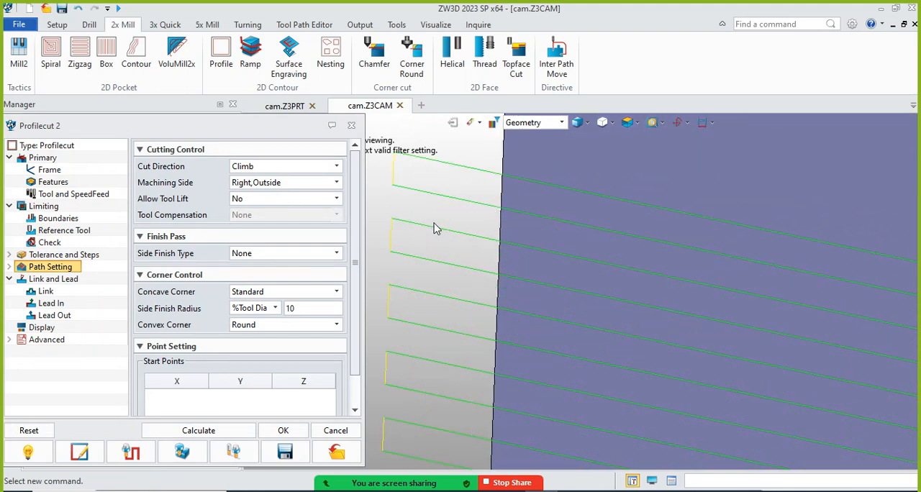
{"action": "scroll", "coordinate": [417, 191], "scroll_direction": "down", "scroll_amount": 8}
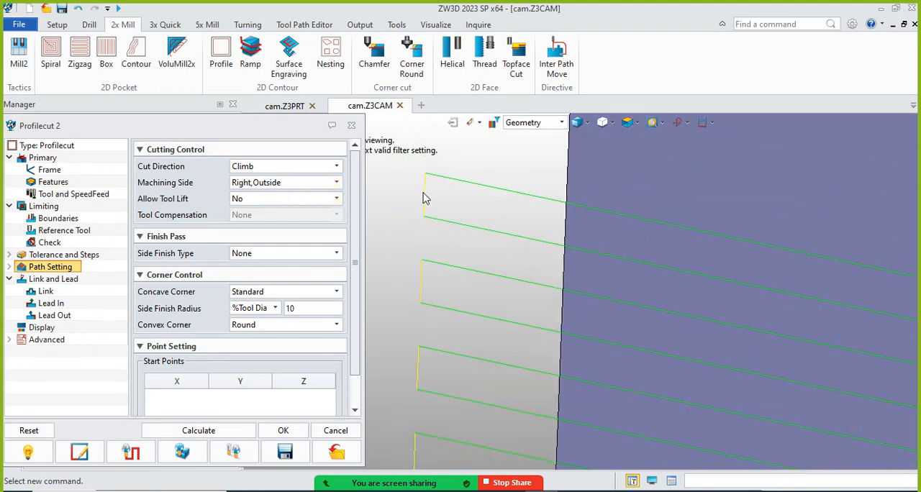
{"action": "scroll", "coordinate": [828, 292], "scroll_direction": "up", "scroll_amount": 8}
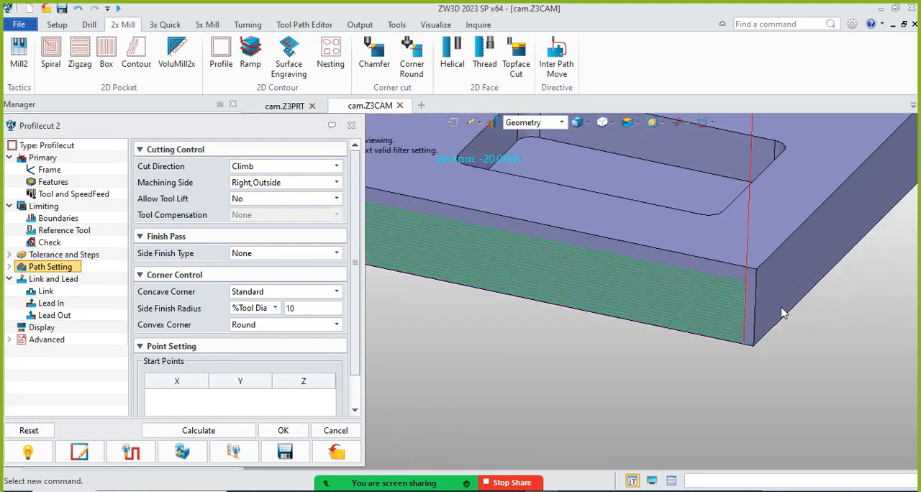
{"action": "scroll", "coordinate": [704, 274], "scroll_direction": "down", "scroll_amount": 8}
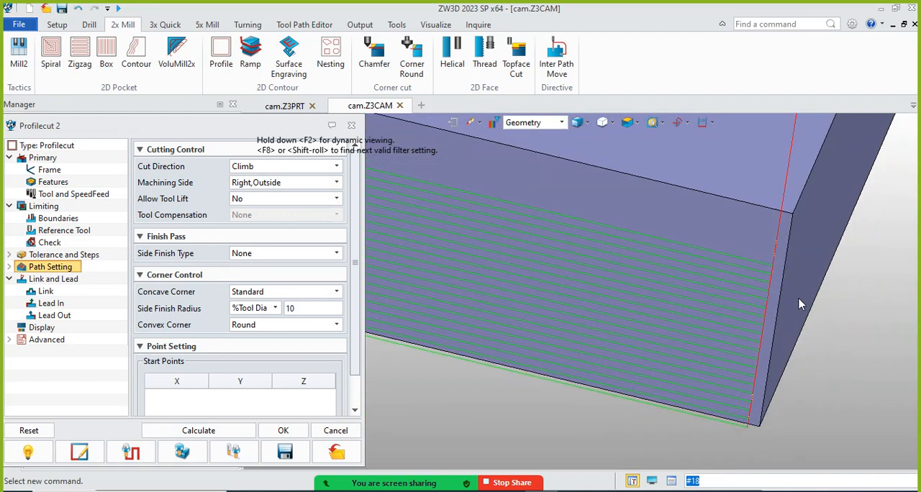
{"action": "scroll", "coordinate": [465, 239], "scroll_direction": "up", "scroll_amount": 6}
{"action": "scroll", "coordinate": [465, 240], "scroll_direction": "up", "scroll_amount": 5}
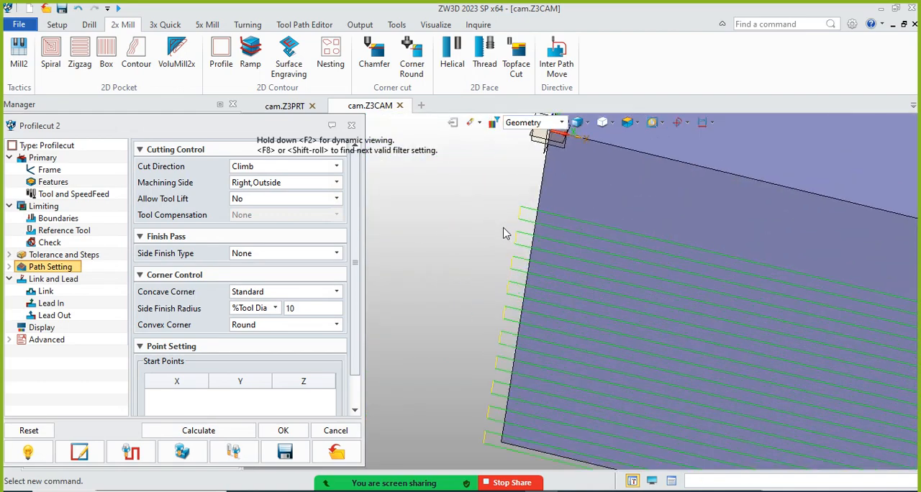
{"action": "scroll", "coordinate": [547, 209], "scroll_direction": "down", "scroll_amount": 10}
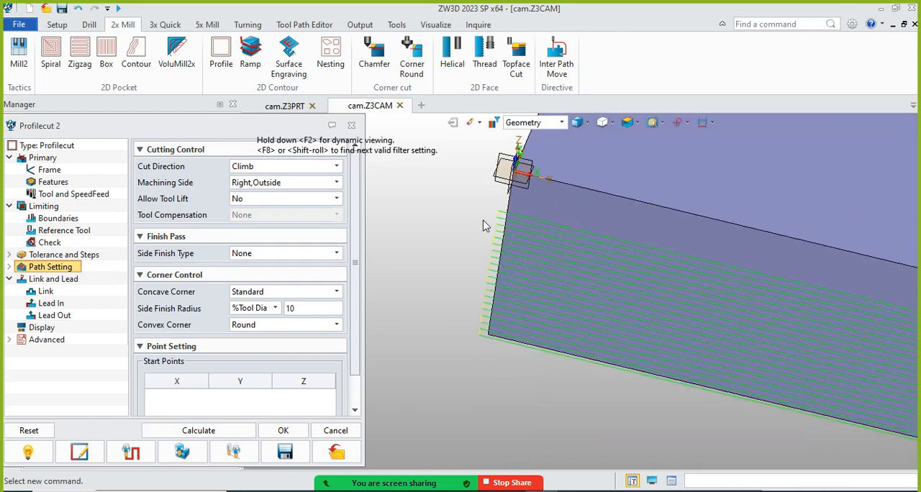
{"action": "scroll", "coordinate": [695, 291], "scroll_direction": "up", "scroll_amount": 8}
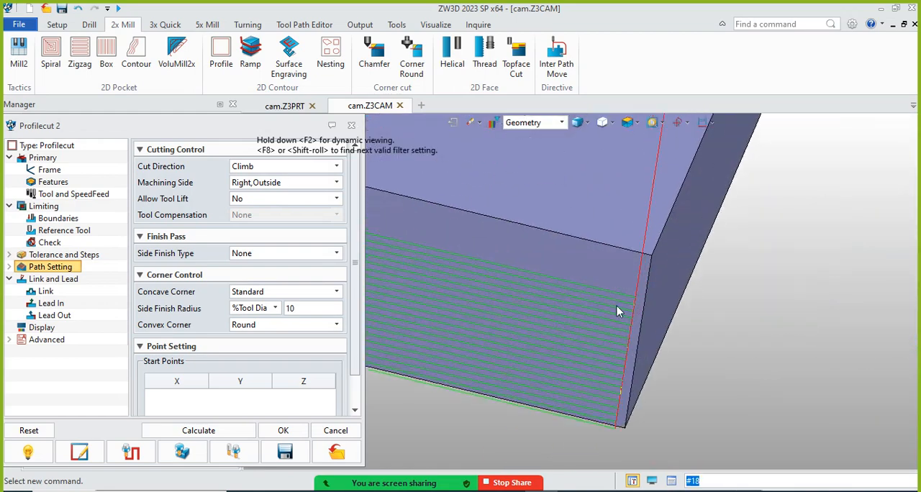
{"action": "scroll", "coordinate": [654, 328], "scroll_direction": "down", "scroll_amount": 2}
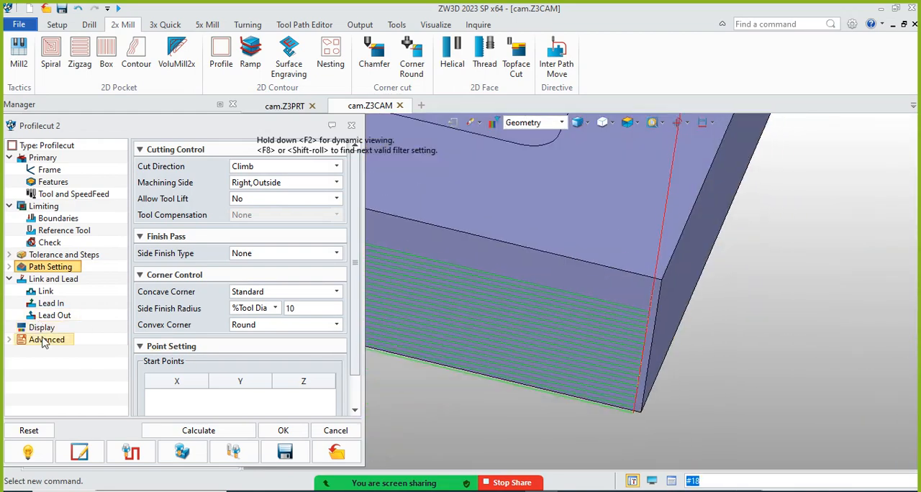
Restrict Profilecut 2's tool path display to cut moves by turning off every move-type filter, including Rapid, Plunge and Stepover, and recalculate
{"action": "left_click", "coordinate": [45, 339]}
{"action": "left_click", "coordinate": [42, 328]}
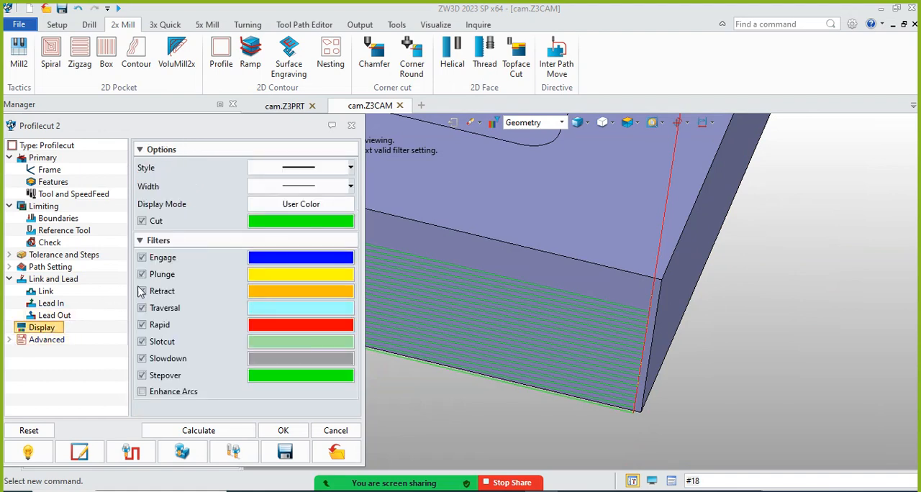
{"action": "scroll", "coordinate": [550, 286], "scroll_direction": "down", "scroll_amount": 3}
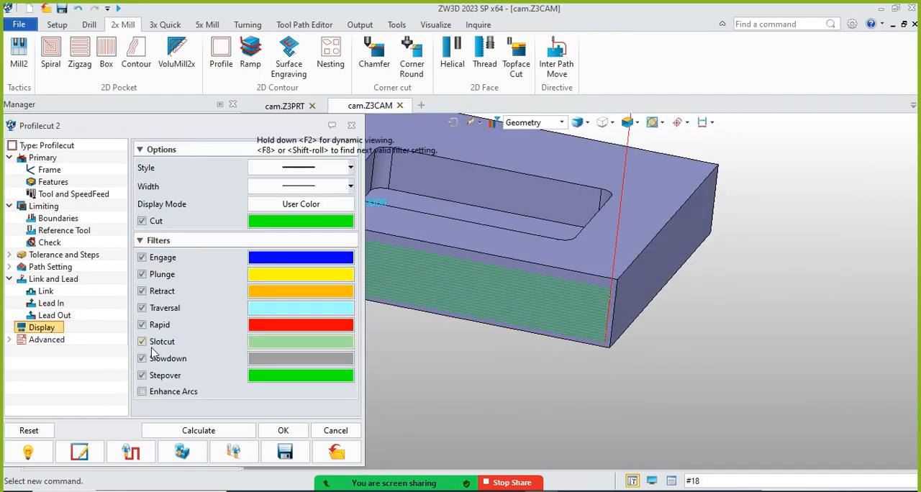
{"action": "left_click", "coordinate": [142, 325]}
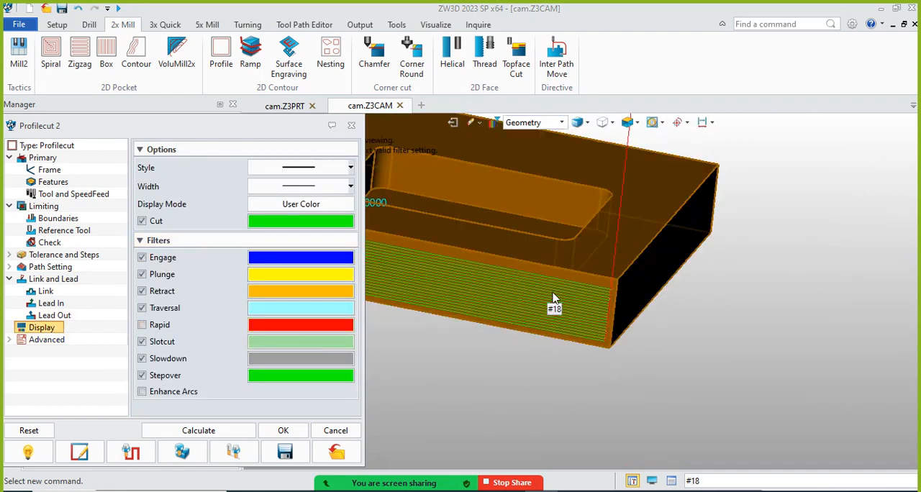
{"action": "scroll", "coordinate": [739, 274], "scroll_direction": "up", "scroll_amount": 3}
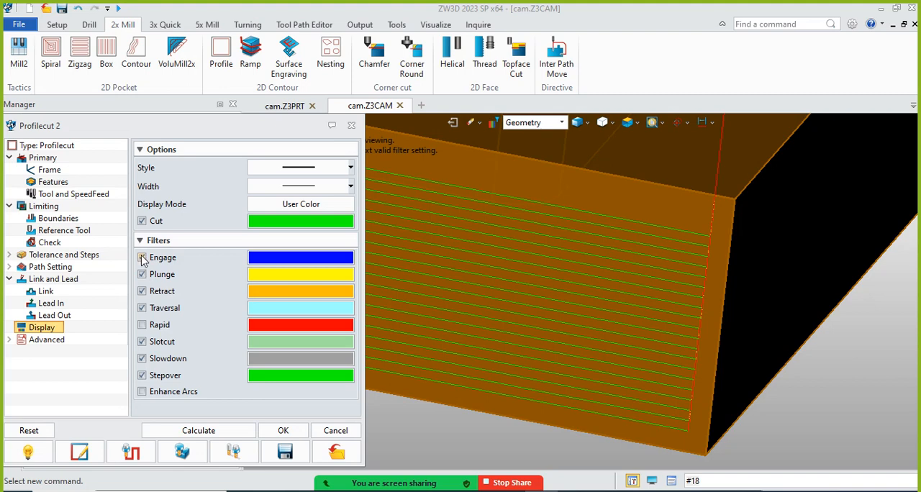
{"action": "scroll", "coordinate": [694, 256], "scroll_direction": "down", "scroll_amount": 4}
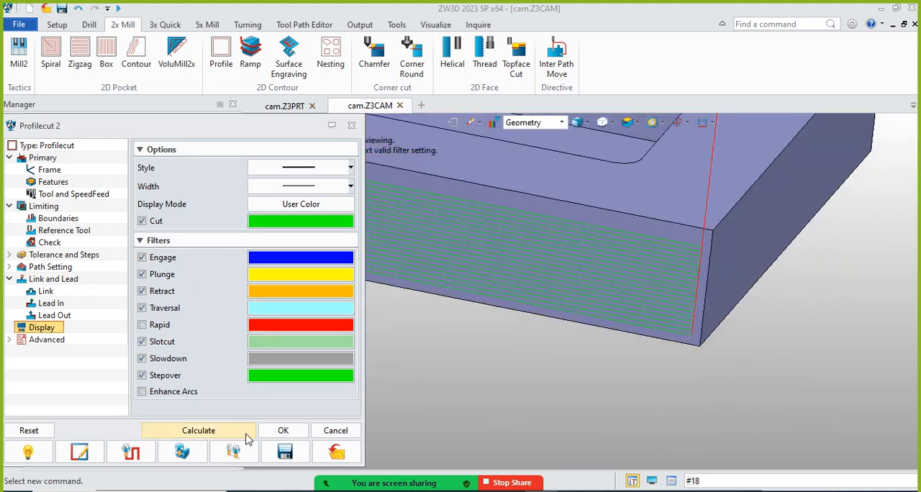
{"action": "left_click", "coordinate": [142, 375]}
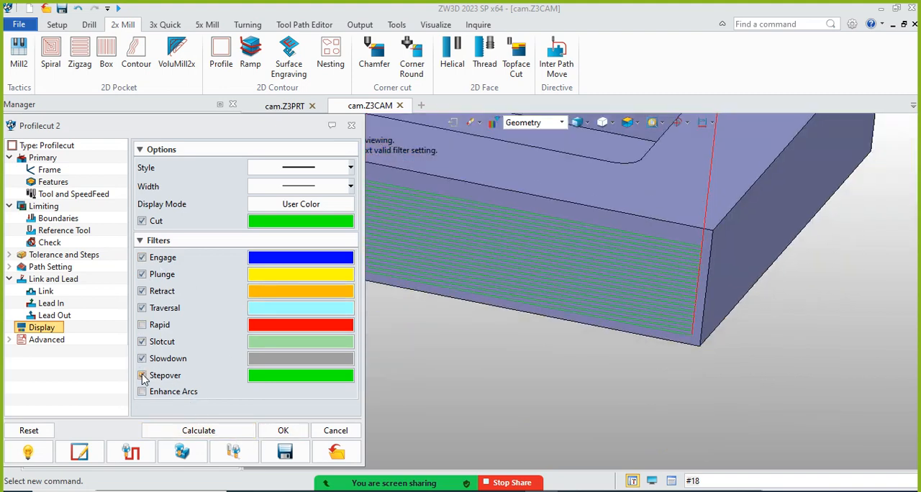
{"action": "left_click", "coordinate": [143, 375]}
{"action": "left_click", "coordinate": [143, 359]}
{"action": "left_click", "coordinate": [142, 274]}
{"action": "left_click", "coordinate": [143, 258]}
{"action": "left_click", "coordinate": [142, 221]}
{"action": "left_click", "coordinate": [233, 431]}
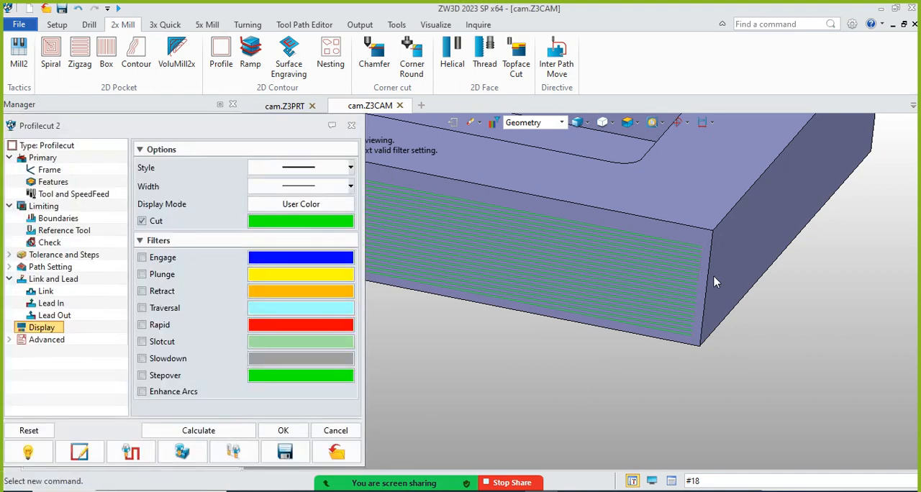
Examine the cut-only tool path along the front edge and at its end near the frame origin
{"action": "middle_click_drag", "start_coordinate": [634, 288], "coordinate": [766, 315]}
{"action": "scroll", "coordinate": [764, 310], "scroll_direction": "down", "scroll_amount": 5}
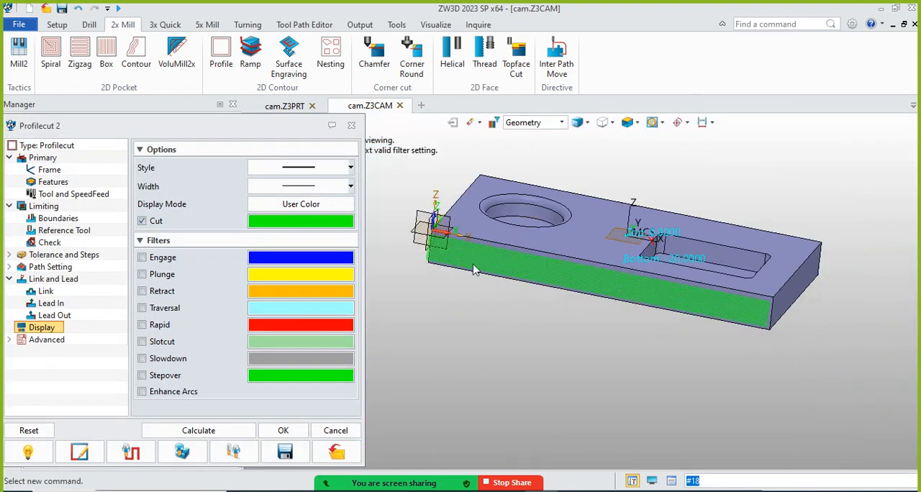
{"action": "scroll", "coordinate": [450, 230], "scroll_direction": "up", "scroll_amount": 9}
{"action": "scroll", "coordinate": [456, 202], "scroll_direction": "down", "scroll_amount": 3}
{"action": "scroll", "coordinate": [455, 207], "scroll_direction": "up", "scroll_amount": 2}
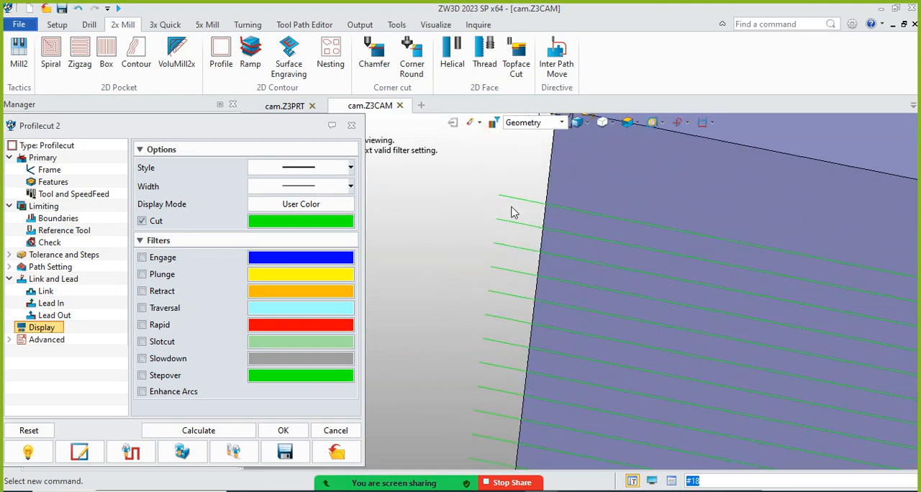
Add plunge moves to Profilecut 2's tool path display, recalculate, and inspect them at both ends of the front edge
{"action": "left_click", "coordinate": [142, 274]}
{"action": "left_click", "coordinate": [226, 434]}
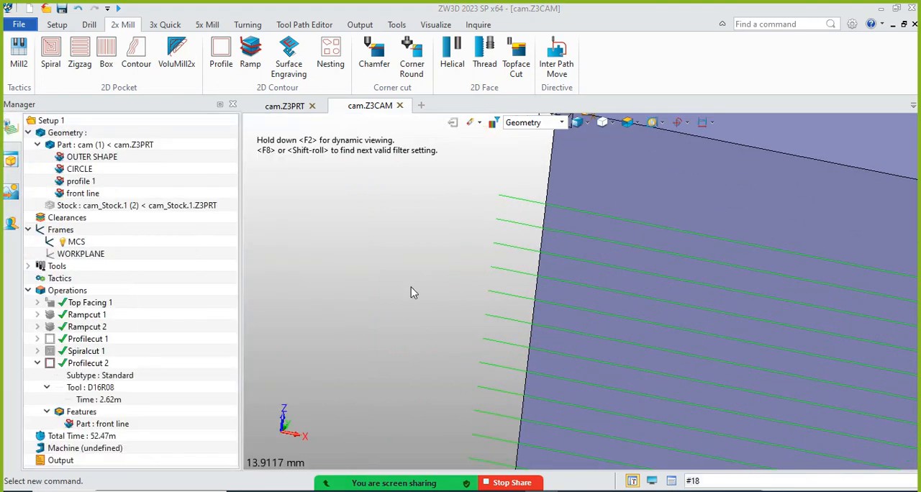
{"action": "scroll", "coordinate": [421, 229], "scroll_direction": "down", "scroll_amount": 3}
{"action": "scroll", "coordinate": [455, 244], "scroll_direction": "down", "scroll_amount": 3}
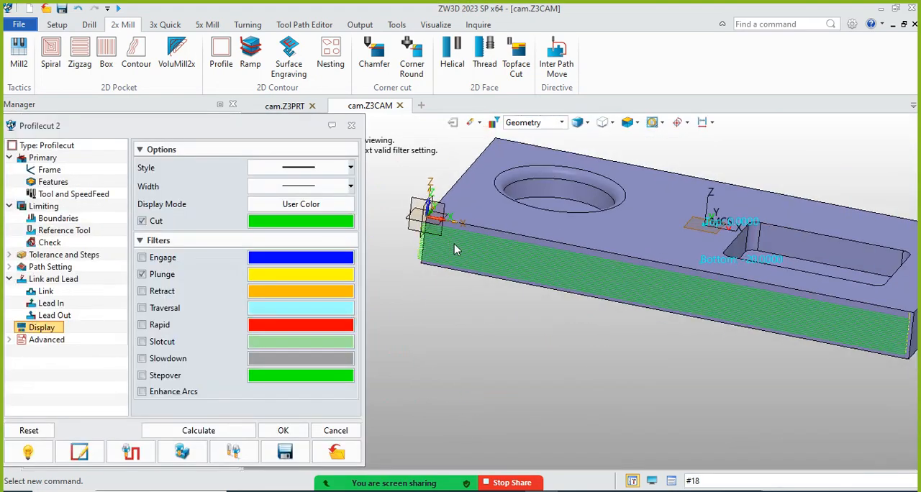
{"action": "scroll", "coordinate": [882, 323], "scroll_direction": "up", "scroll_amount": 5}
{"action": "scroll", "coordinate": [770, 315], "scroll_direction": "down", "scroll_amount": 2}
{"action": "scroll", "coordinate": [770, 315], "scroll_direction": "up", "scroll_amount": 2}
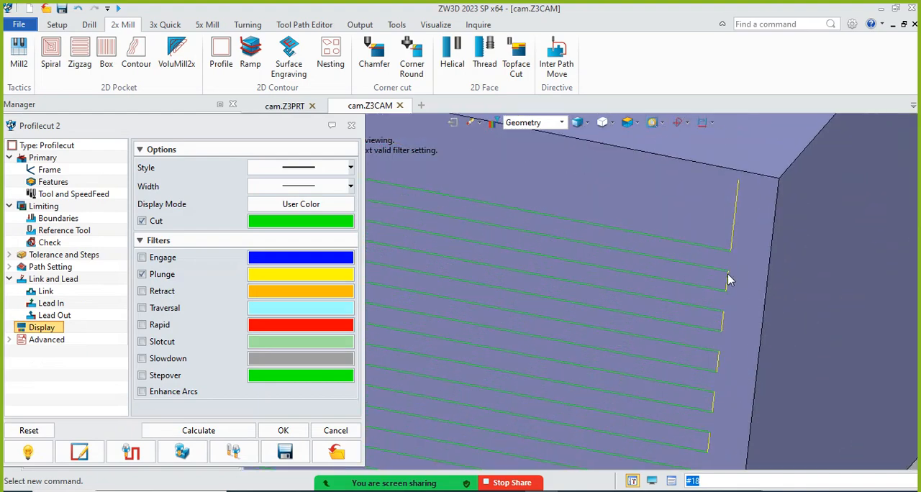
{"action": "scroll", "coordinate": [792, 321], "scroll_direction": "down", "scroll_amount": 2}
{"action": "scroll", "coordinate": [805, 325], "scroll_direction": "down", "scroll_amount": 3}
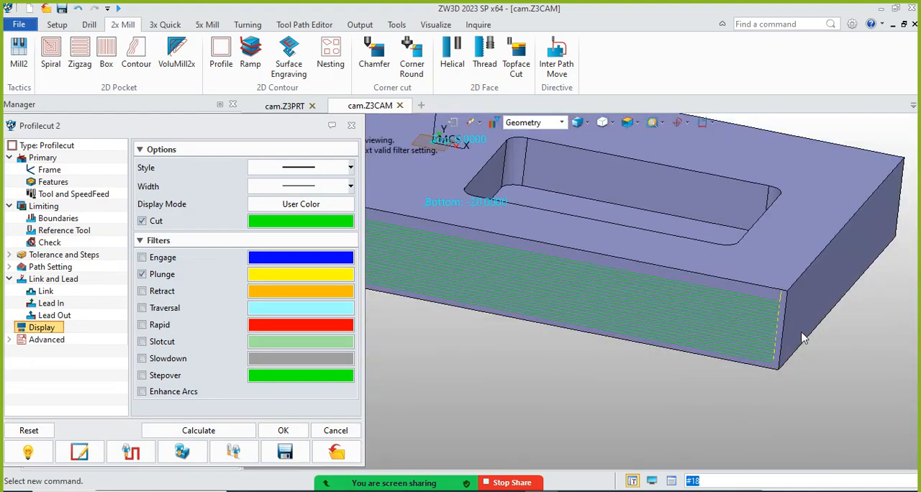
{"action": "scroll", "coordinate": [823, 336], "scroll_direction": "up", "scroll_amount": 4}
{"action": "scroll", "coordinate": [851, 375], "scroll_direction": "down", "scroll_amount": 1}
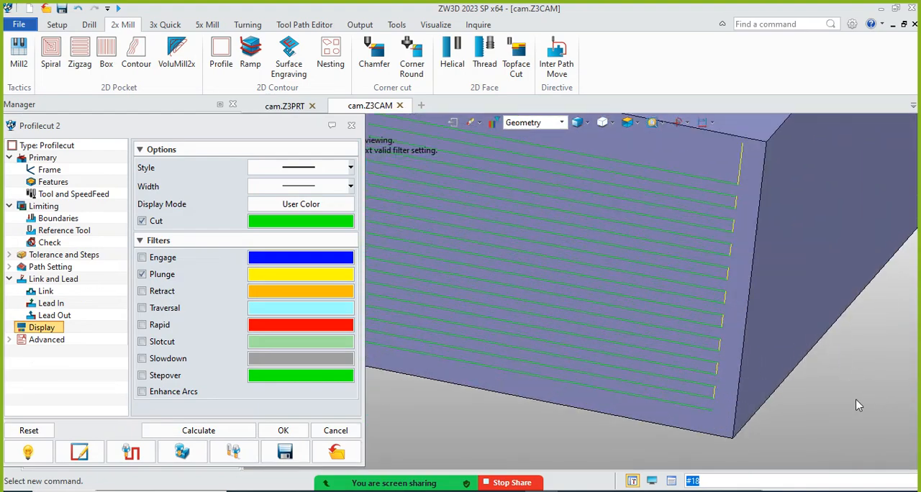
{"action": "scroll", "coordinate": [792, 392], "scroll_direction": "down", "scroll_amount": 5}
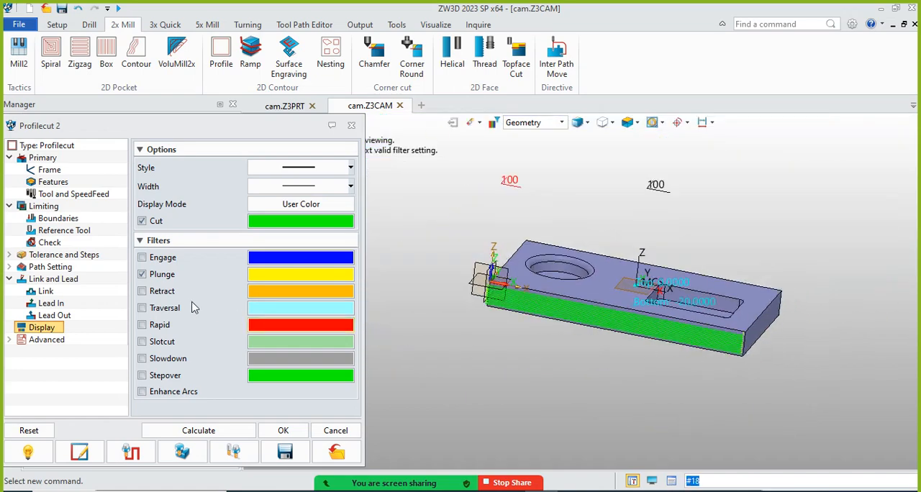
Turn on all remaining display filters for Profilecut 2, from Engage and Retract through Stepover and Enhance Arcs, and recalculate
{"action": "left_click", "coordinate": [142, 257]}
{"action": "left_click", "coordinate": [142, 291]}
{"action": "left_click", "coordinate": [142, 307]}
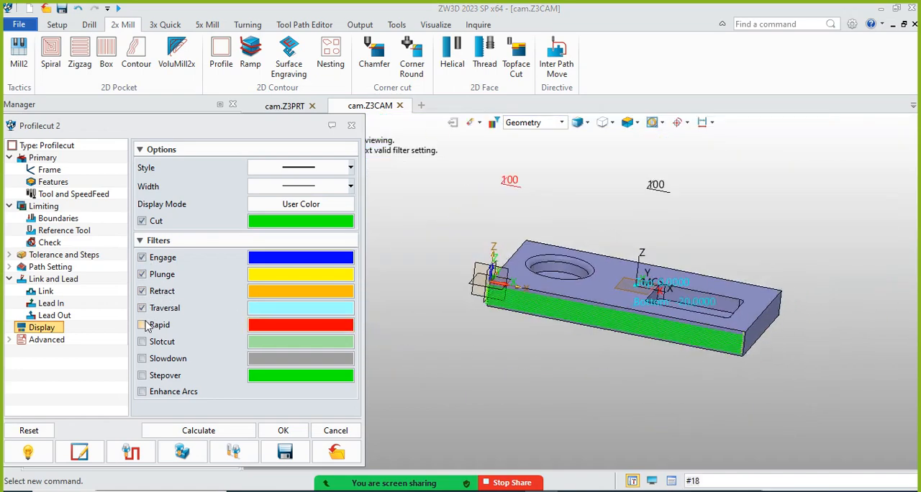
{"action": "left_click", "coordinate": [142, 325]}
{"action": "left_click", "coordinate": [142, 341]}
{"action": "left_click", "coordinate": [141, 359]}
{"action": "left_click", "coordinate": [142, 375]}
{"action": "left_click", "coordinate": [142, 391]}
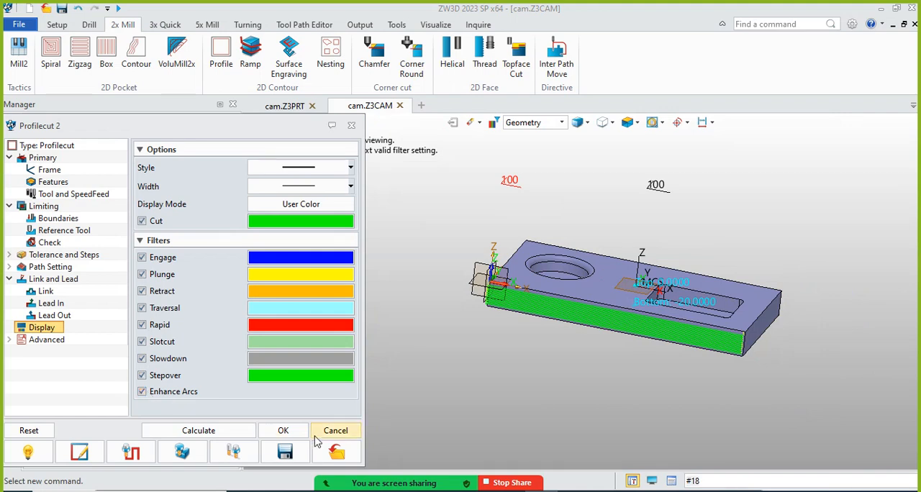
{"action": "left_click", "coordinate": [199, 430]}
Inspect the fully displayed Profilecut 2 tool path at both ends of the front edge
{"action": "scroll", "coordinate": [723, 346], "scroll_direction": "up", "scroll_amount": 3}
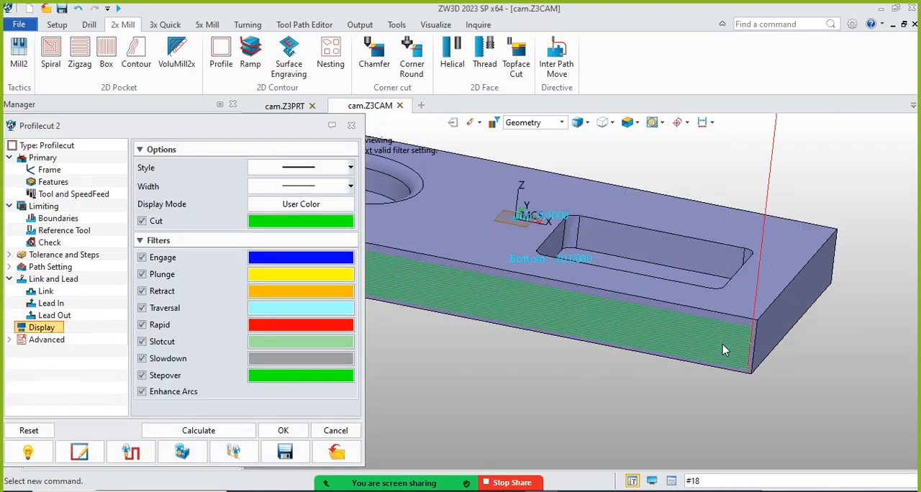
{"action": "scroll", "coordinate": [723, 350], "scroll_direction": "down", "scroll_amount": 4}
{"action": "scroll", "coordinate": [468, 302], "scroll_direction": "up", "scroll_amount": 5}
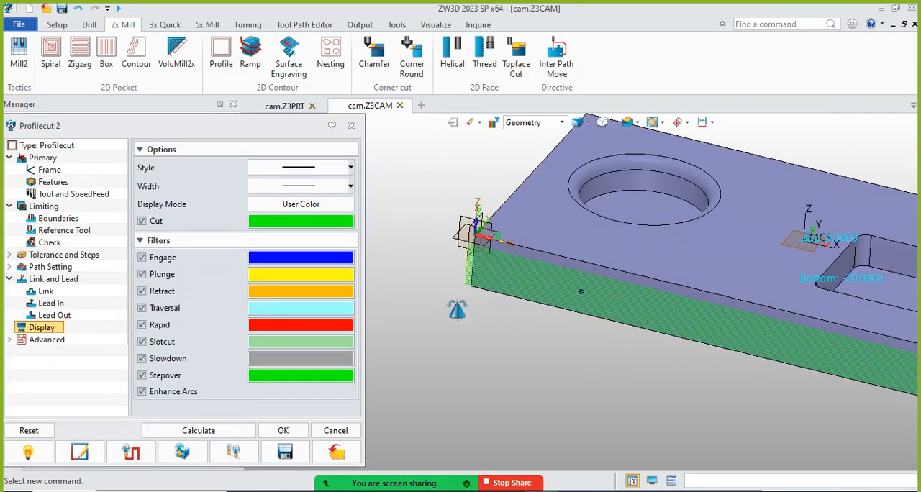
{"action": "mouse_move", "coordinate": [457, 310]}
{"action": "right_mouse_down"}
{"action": "mouse_move", "coordinate": [471, 327]}
{"action": "mouse_move", "coordinate": [460, 324]}
{"action": "mouse_move", "coordinate": [467, 309]}
{"action": "mouse_move", "coordinate": [459, 307]}
{"action": "right_mouse_up"}
{"action": "scroll", "coordinate": [455, 296], "scroll_direction": "down", "scroll_amount": 4}
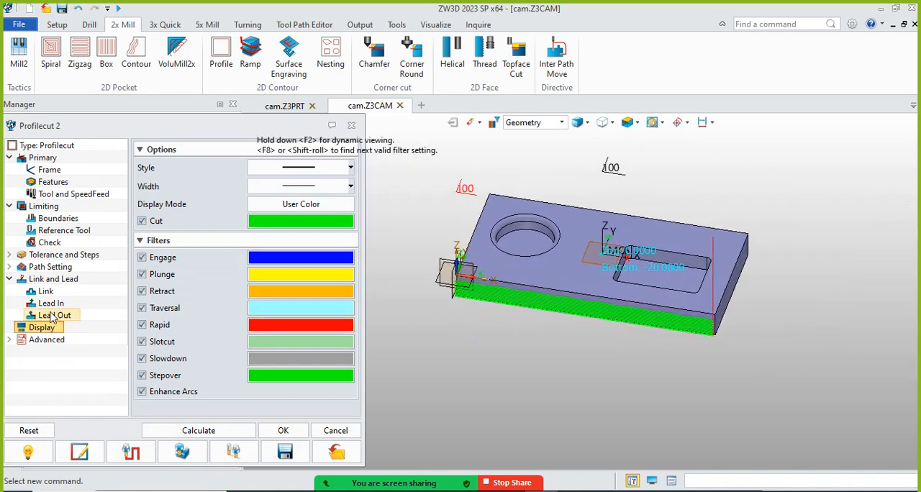
Review Profilecut 2's path settings and examine the tool path's offset from the front edge from above and from the front
{"action": "left_click", "coordinate": [54, 266]}
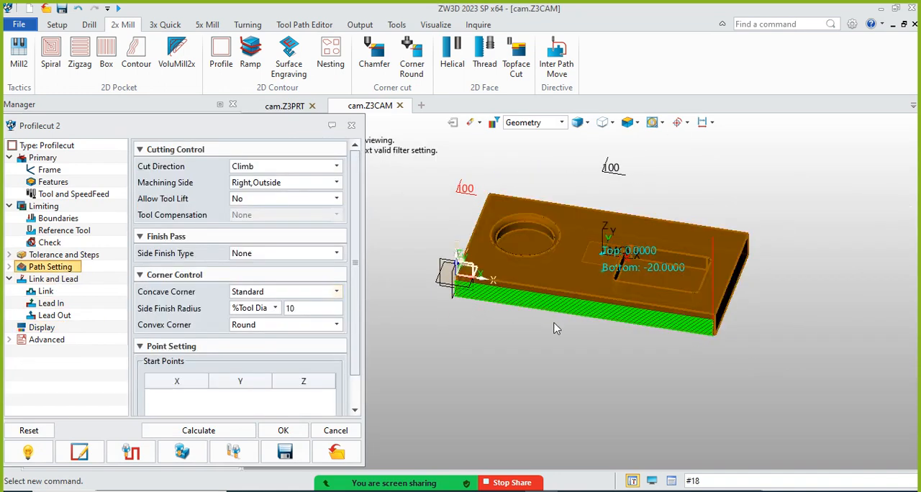
{"action": "right_click_drag", "start_coordinate": [555, 329], "coordinate": [543, 359]}
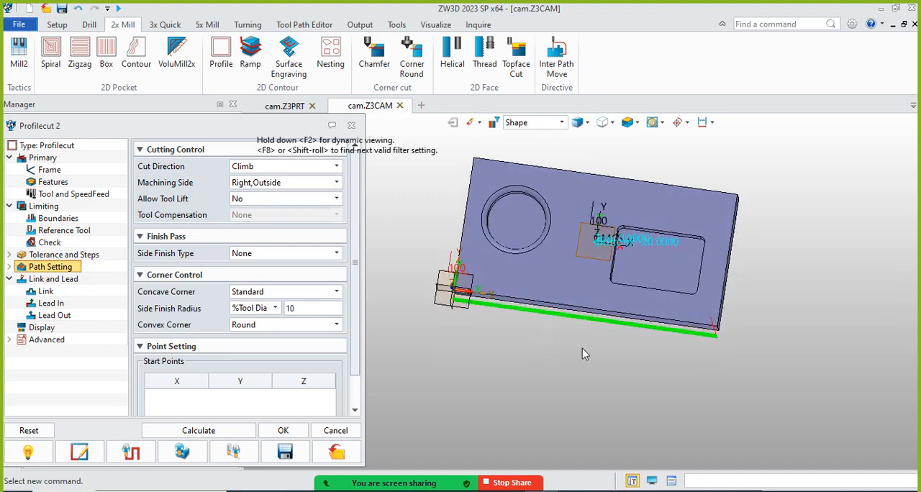
{"action": "key", "text": "ctrl+Up"}
{"action": "scroll", "coordinate": [725, 329], "scroll_direction": "up", "scroll_amount": 6}
{"action": "scroll", "coordinate": [754, 368], "scroll_direction": "down", "scroll_amount": 2}
{"action": "right_click_drag", "start_coordinate": [755, 368], "coordinate": [758, 307]}
{"action": "scroll", "coordinate": [753, 358], "scroll_direction": "up", "scroll_amount": 5}
{"action": "scroll", "coordinate": [756, 345], "scroll_direction": "down", "scroll_amount": 3}
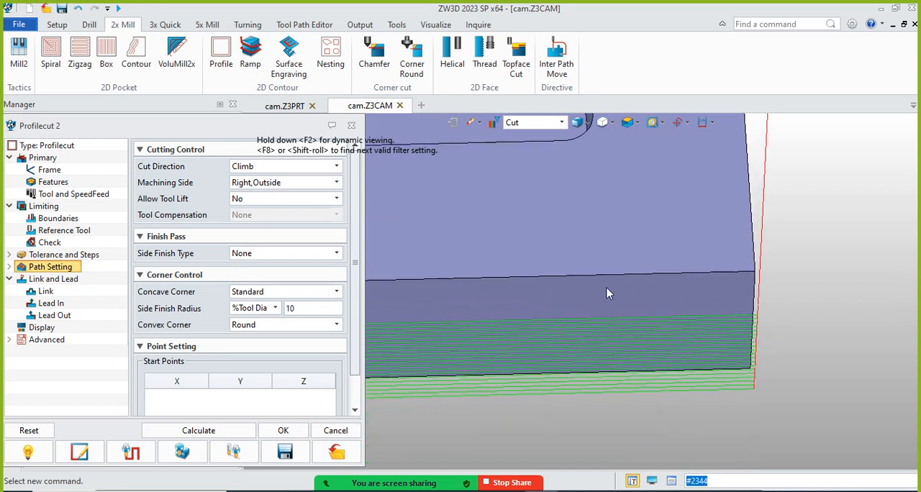
Review Profilecut 2's tolerance and step settings and open its Z limits
{"action": "left_click", "coordinate": [69, 256]}
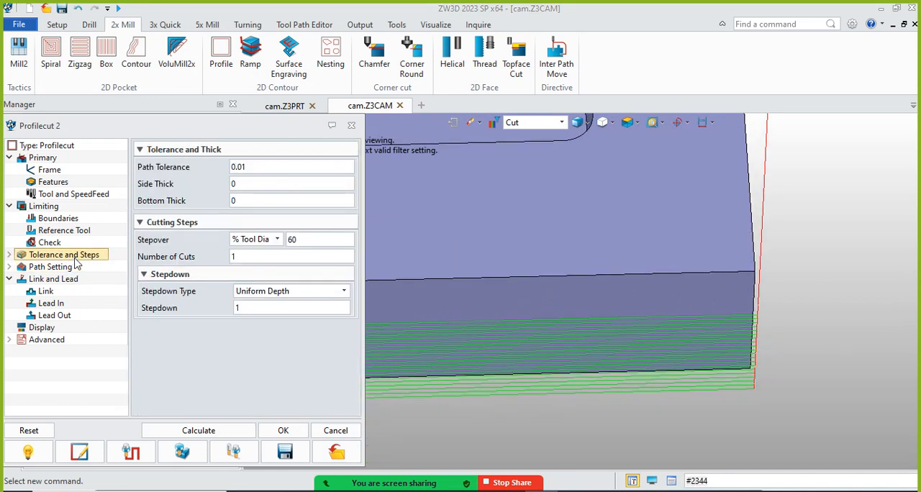
{"action": "left_click", "coordinate": [44, 206]}
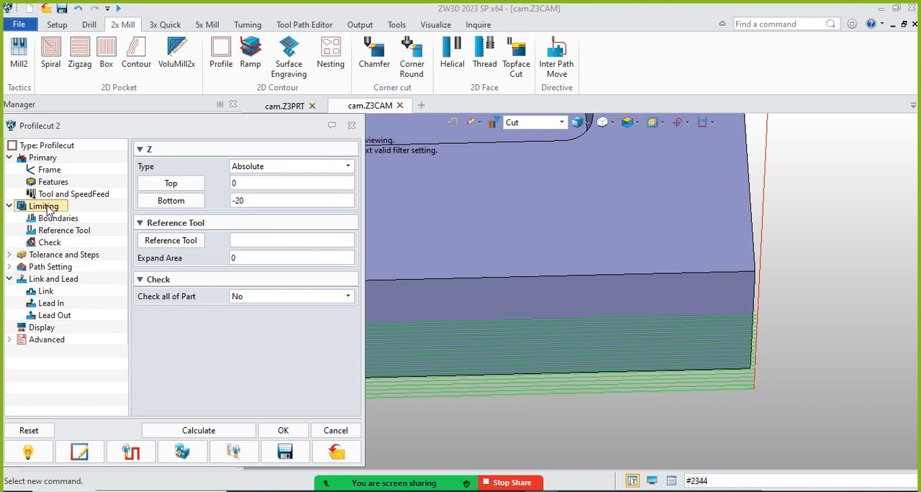